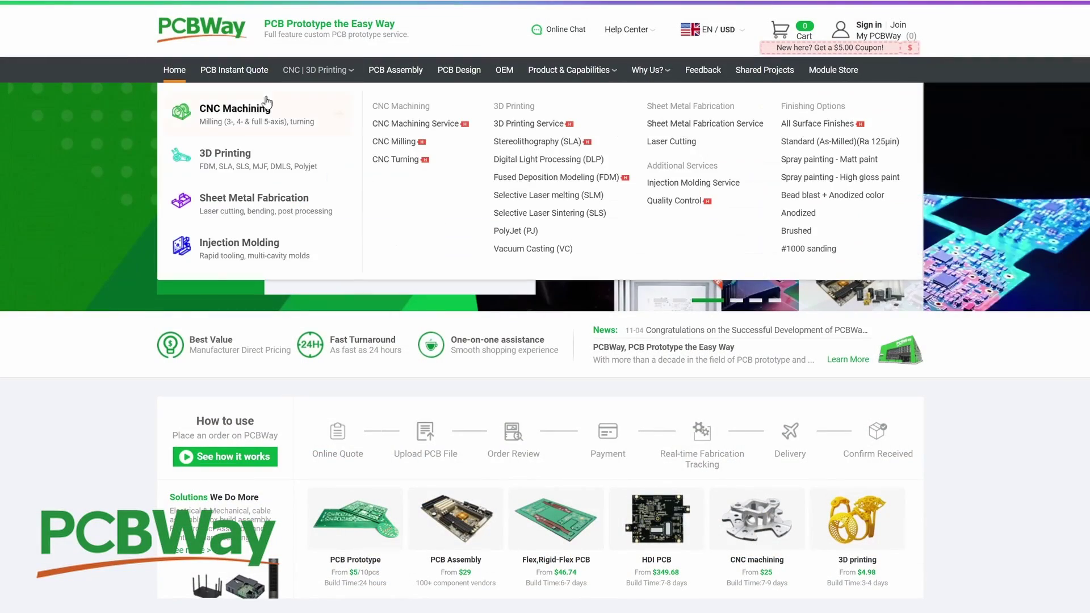
# Upload the STL to PCBWay's 3D Printing quote, orbit it, and set the material to ABS
pyautogui.click(211, 159)
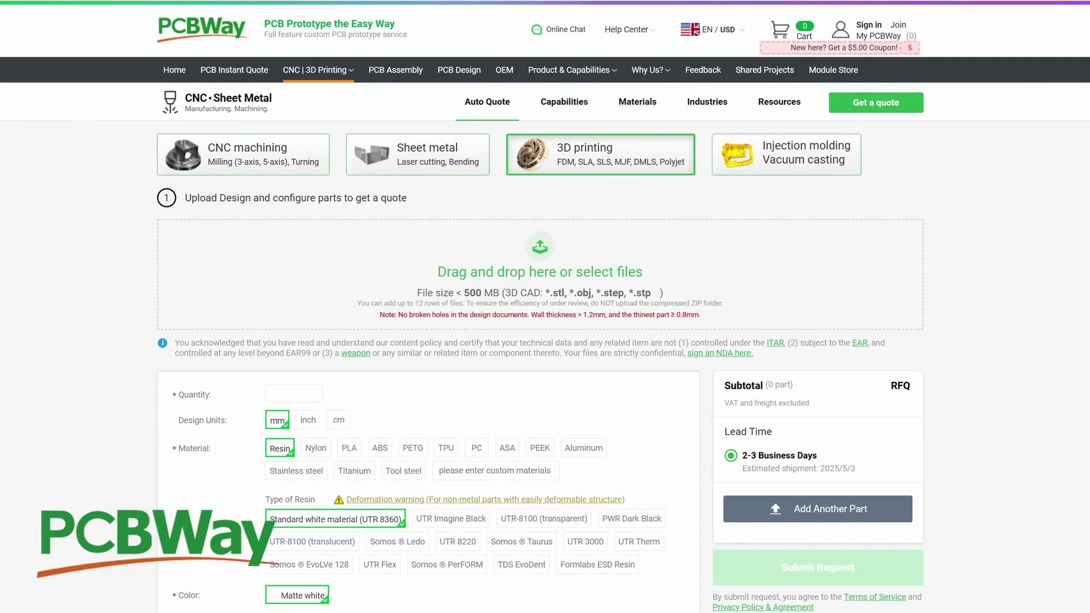
pyautogui.moveTo(653, 284); pyautogui.dragTo(458, 275)
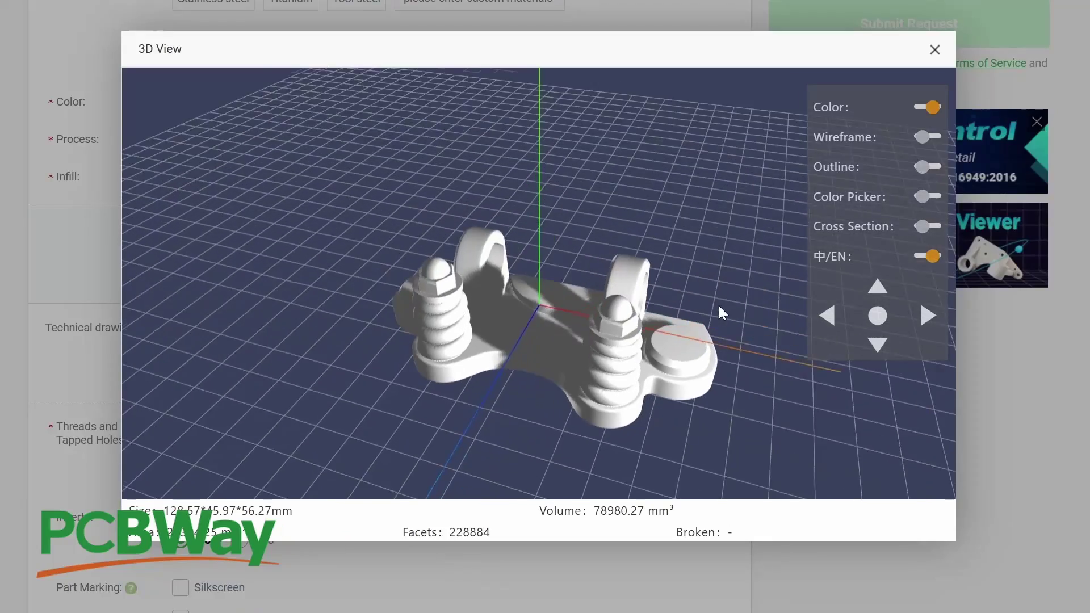
pyautogui.moveTo(719, 310); pyautogui.dragTo(671, 284)
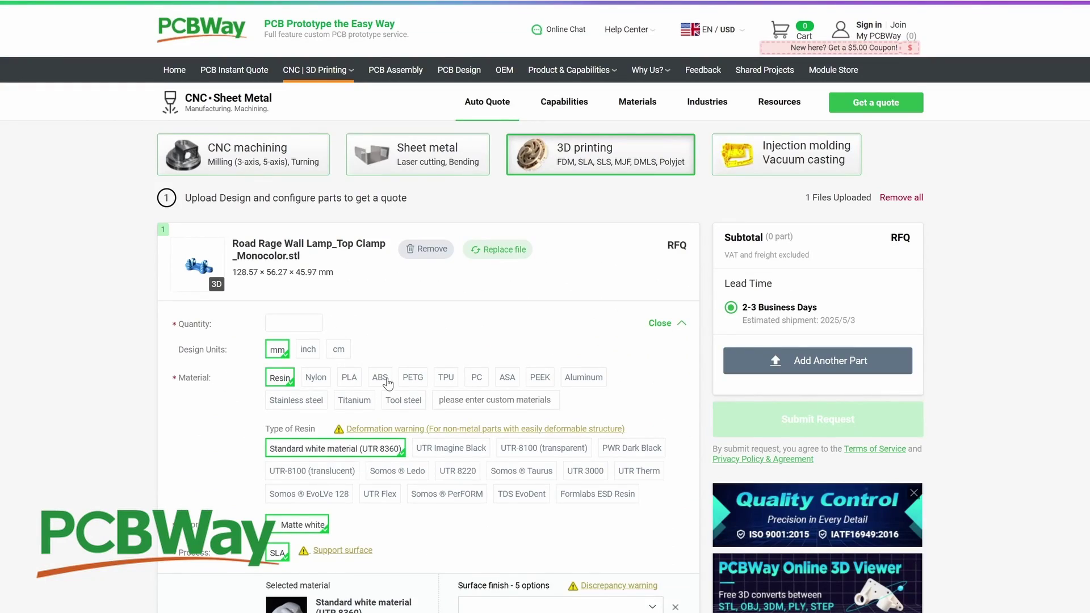
pyautogui.click(387, 381)
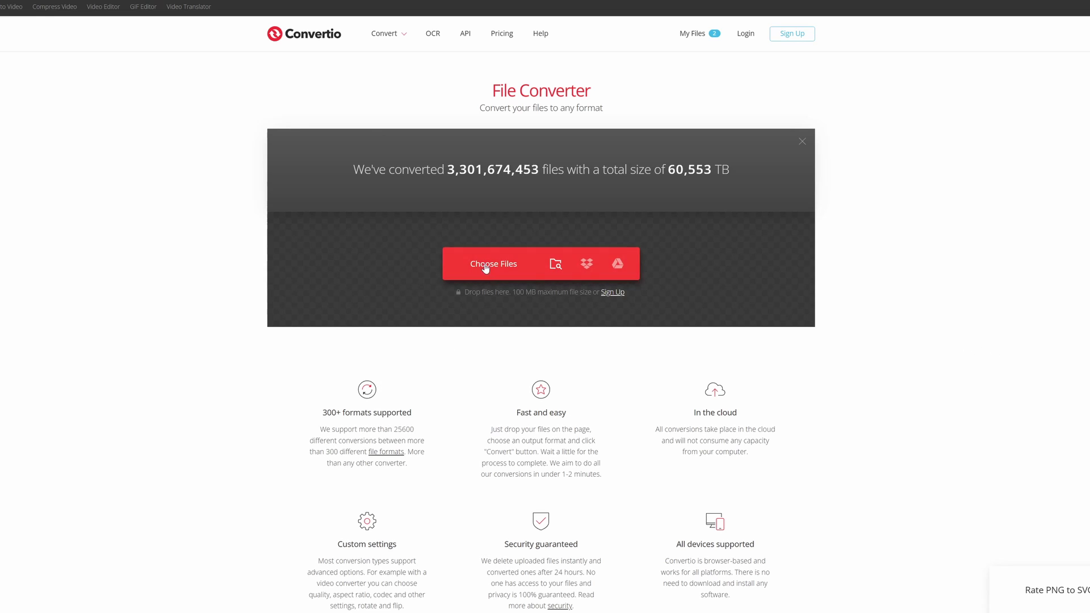
# Upload Pushing Plastic Logo.png to Convertio and convert it to SVG
pyautogui.click(486, 267)
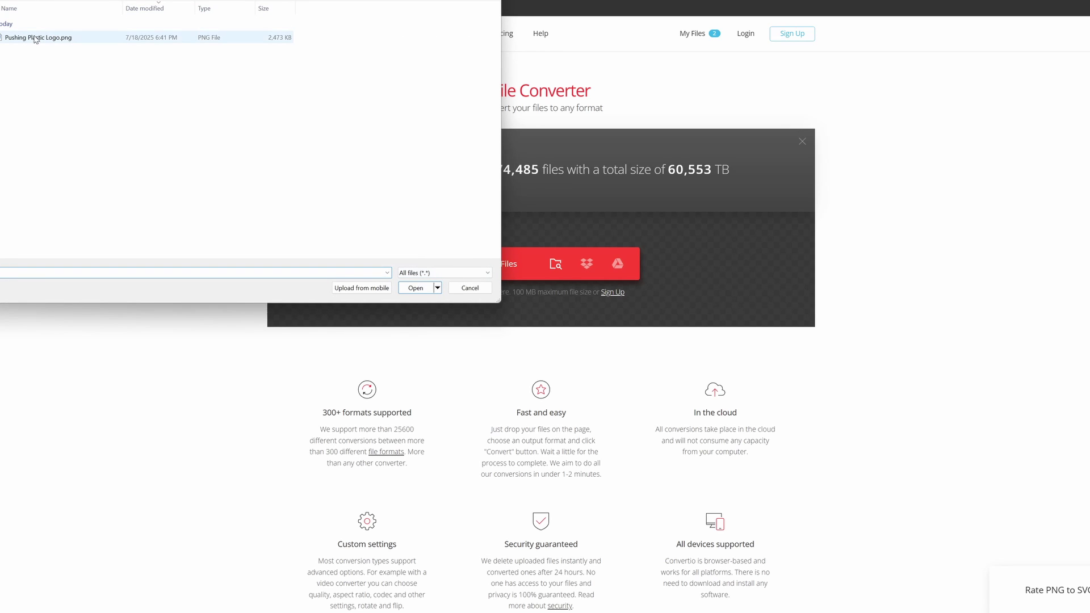
pyautogui.click(42, 39)
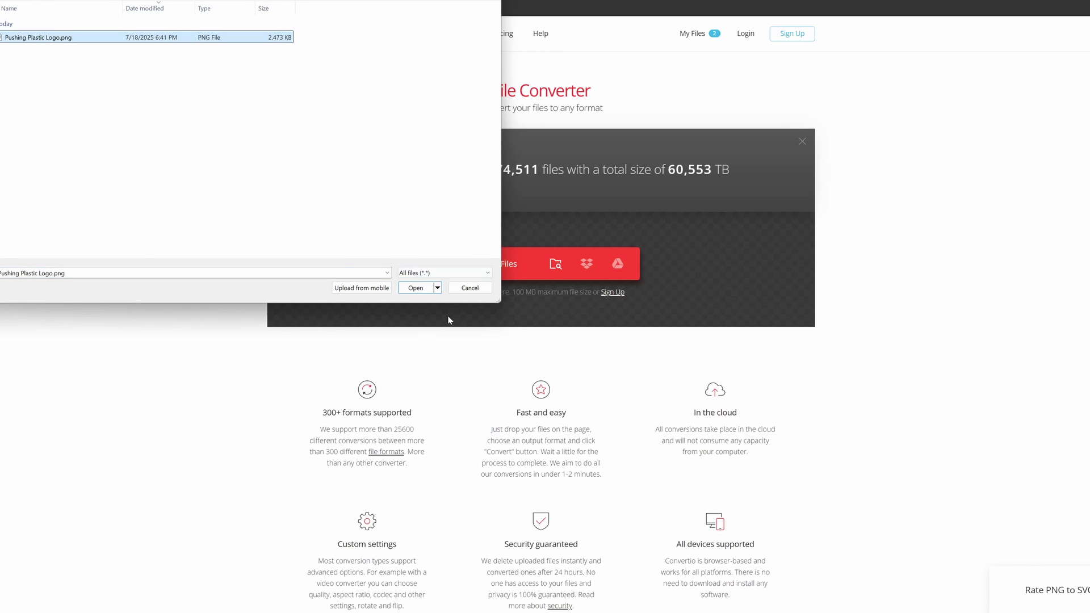
pyautogui.click(422, 292)
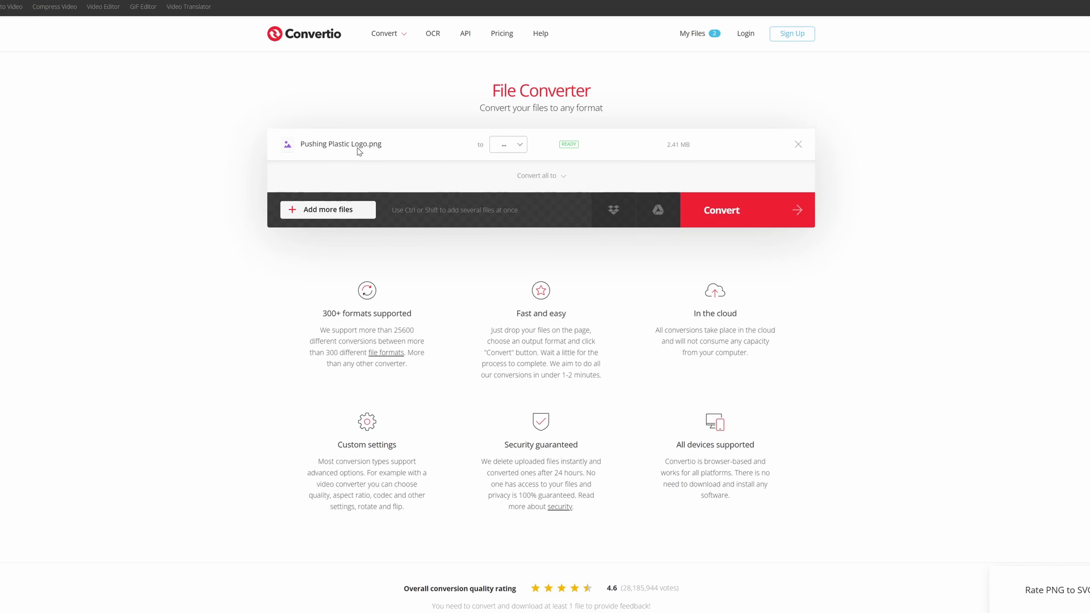
pyautogui.click(518, 150)
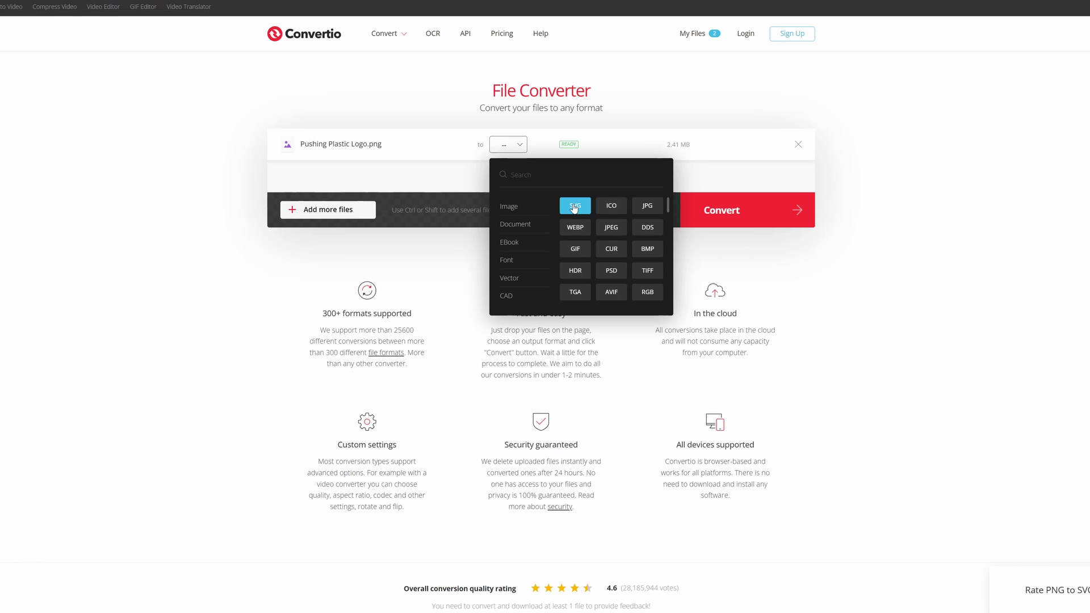
pyautogui.click(574, 207)
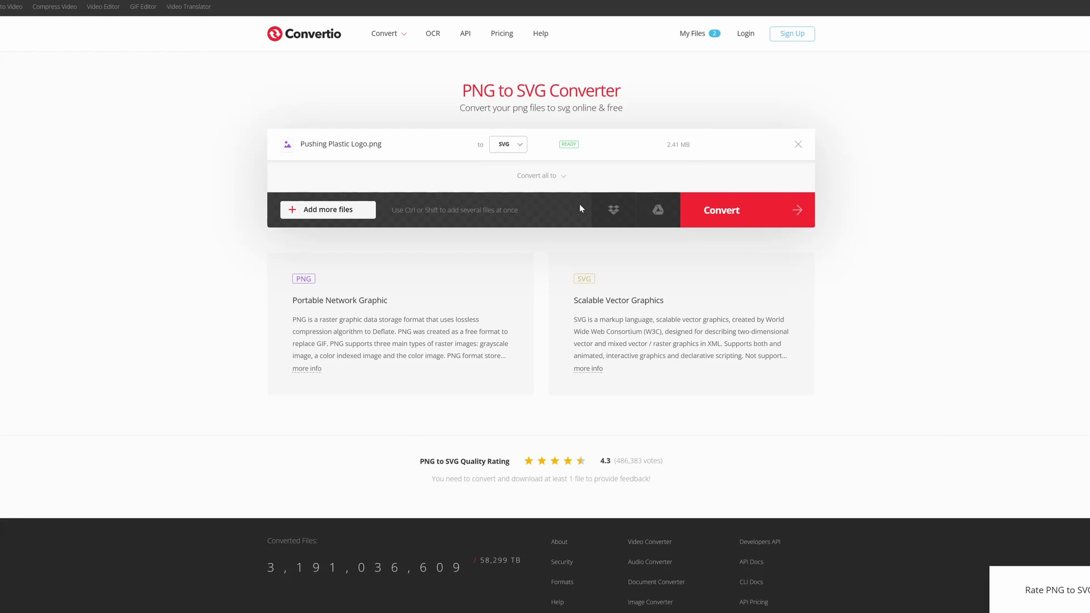
pyautogui.click(783, 218)
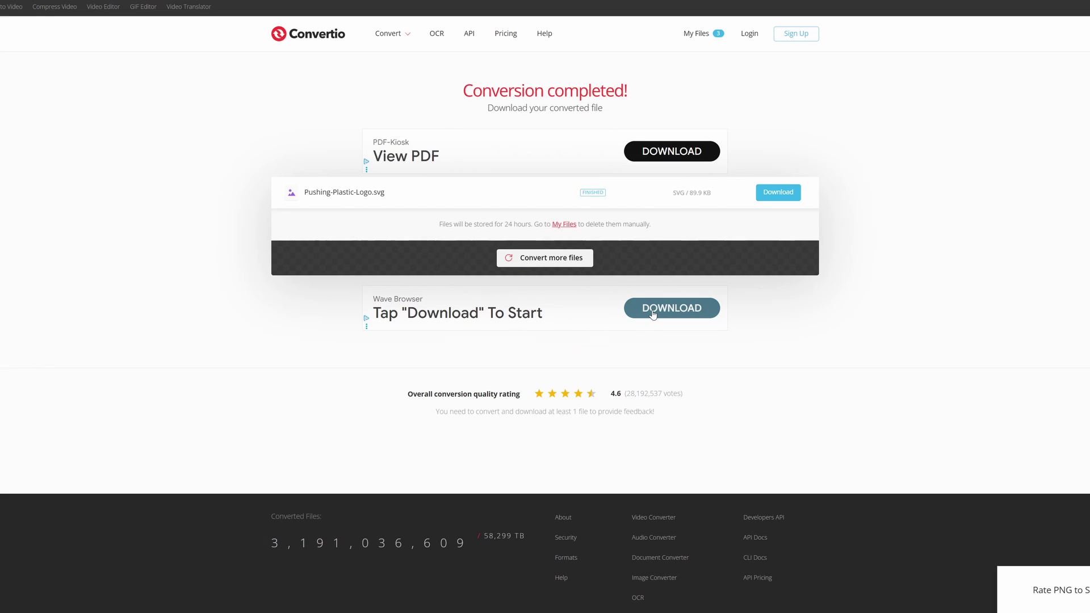
# Download Pushing-Plastic-Logo.svg with Save as into the Downloads folder
pyautogui.click(779, 194)
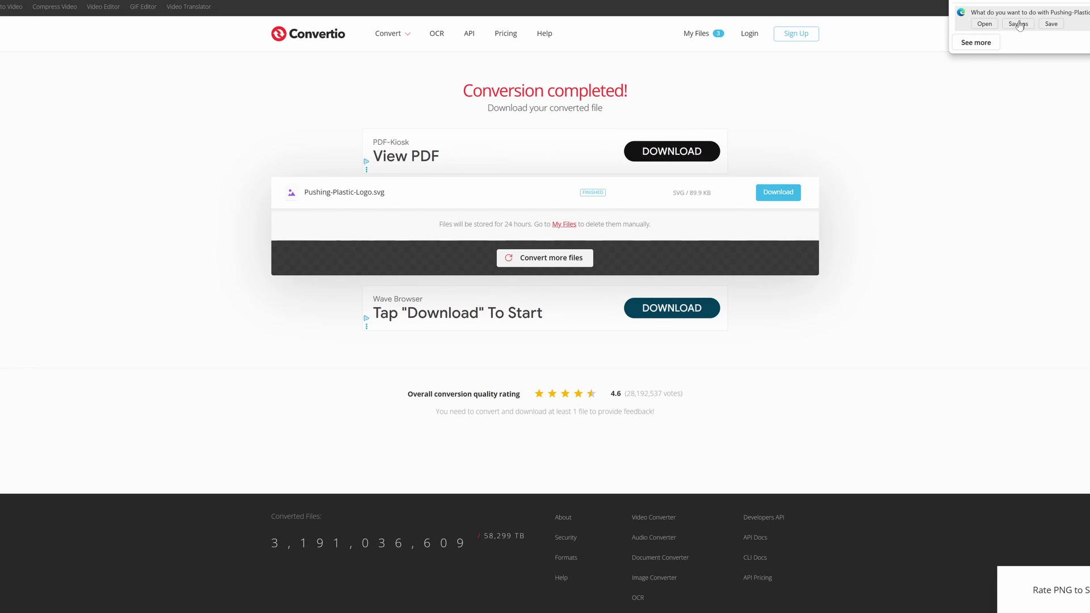
pyautogui.click(1017, 24)
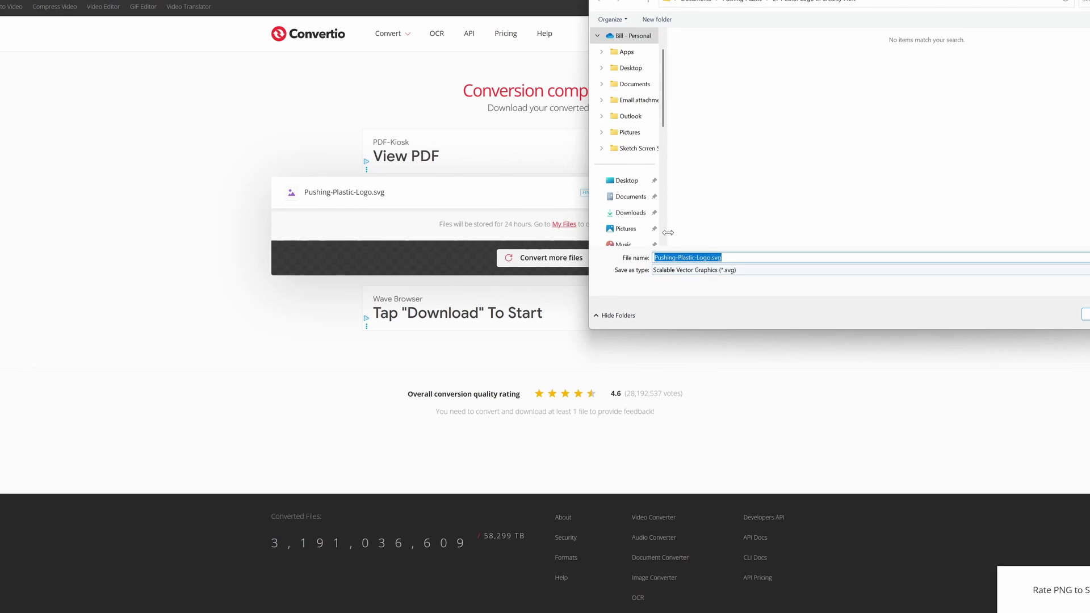
pyautogui.click(632, 214)
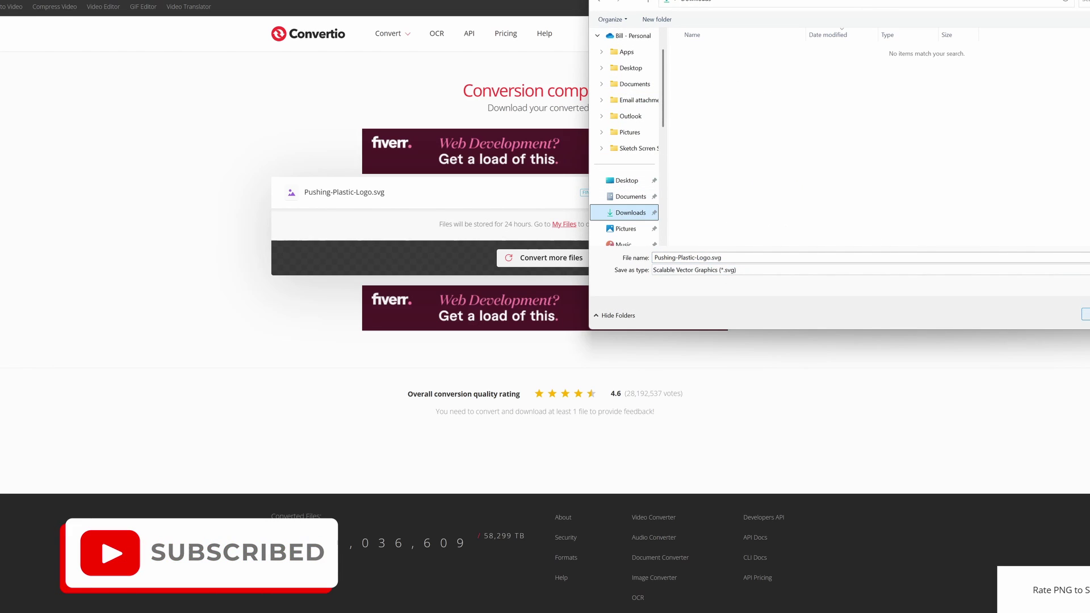
pyautogui.press('Return')
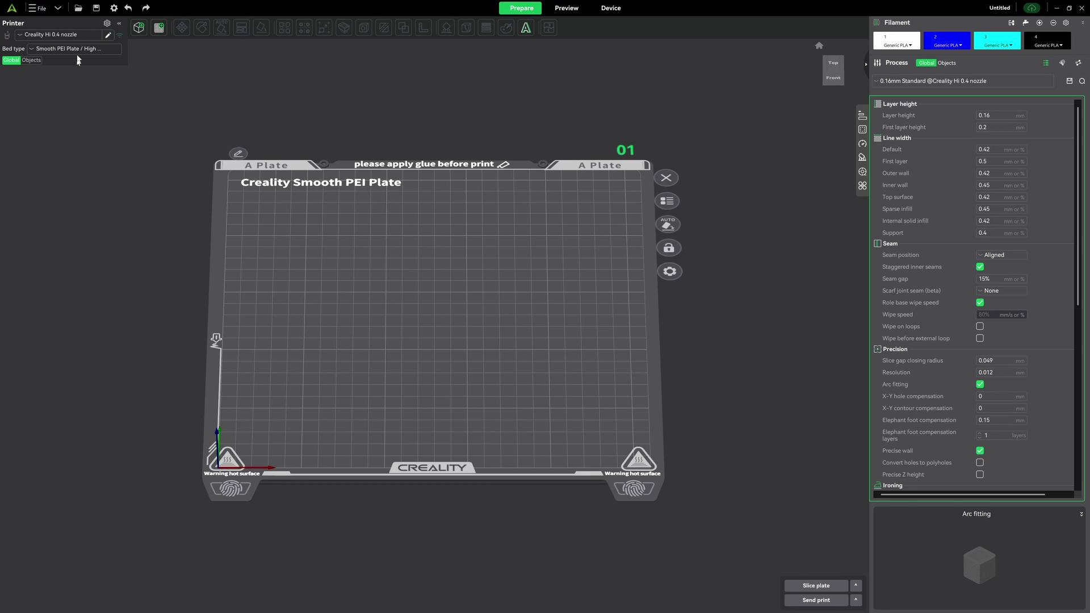
# Import Pushing-Plastic-Logo.svg through File > Import 3MF/STL/STEP/SVG
pyautogui.click(38, 8)
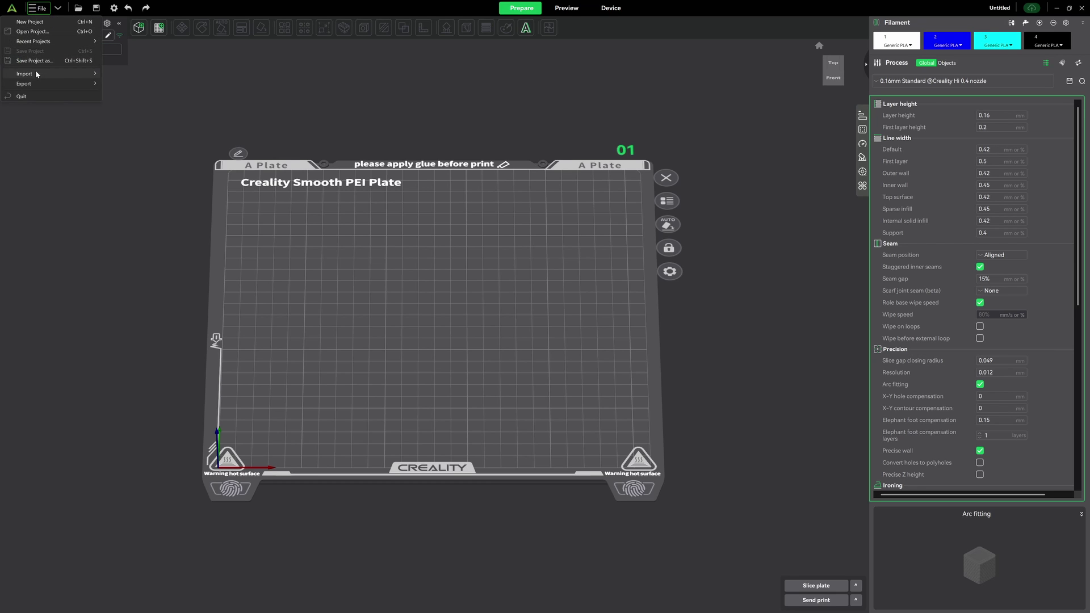
pyautogui.moveTo(79, 73)
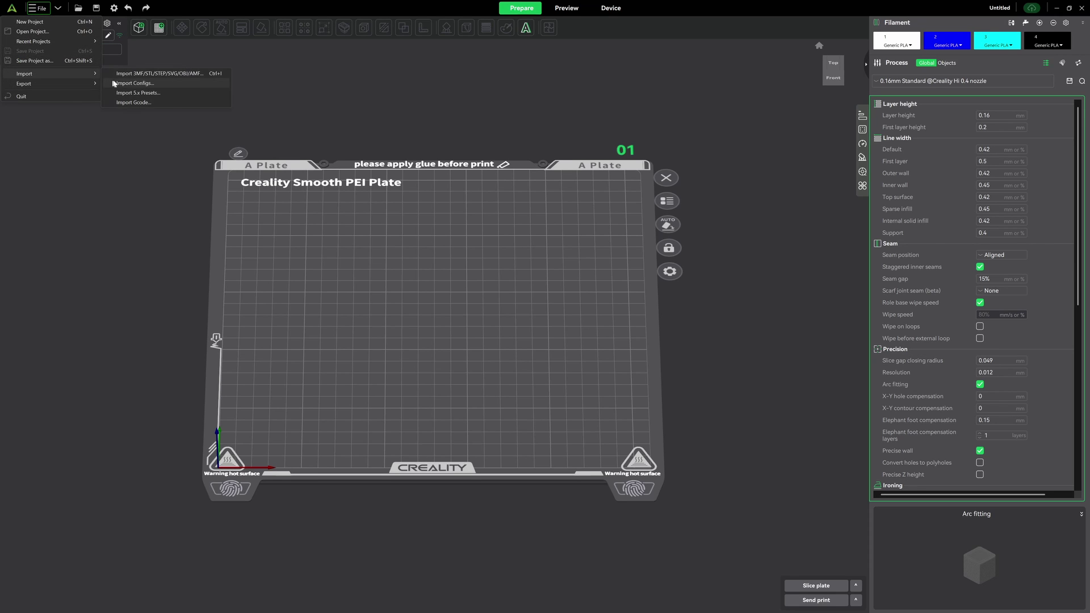
pyautogui.click(135, 73)
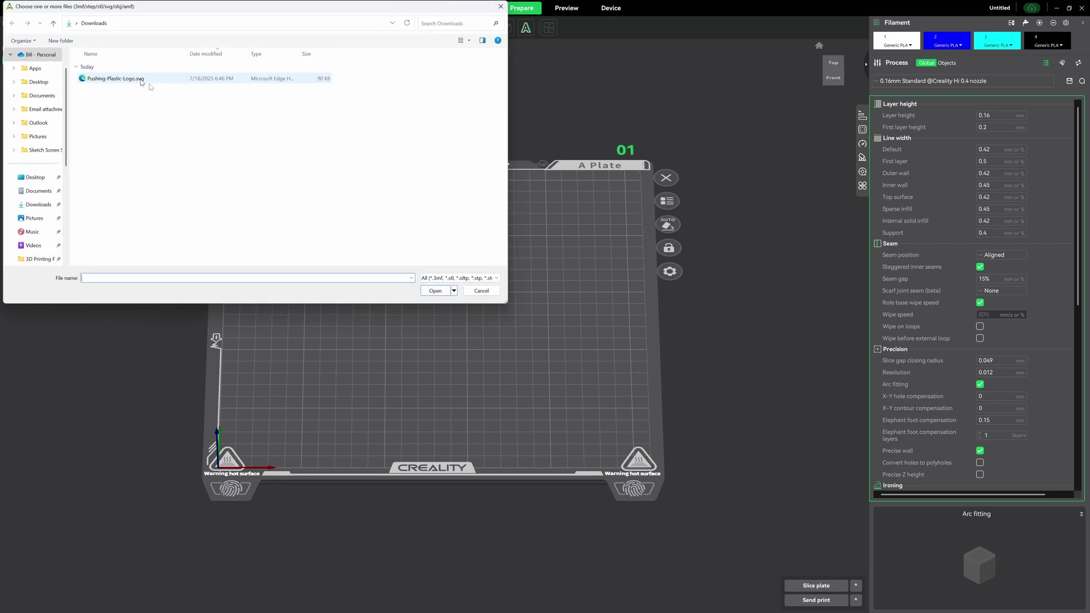
pyautogui.click(122, 79)
pyautogui.doubleClick(122, 79)
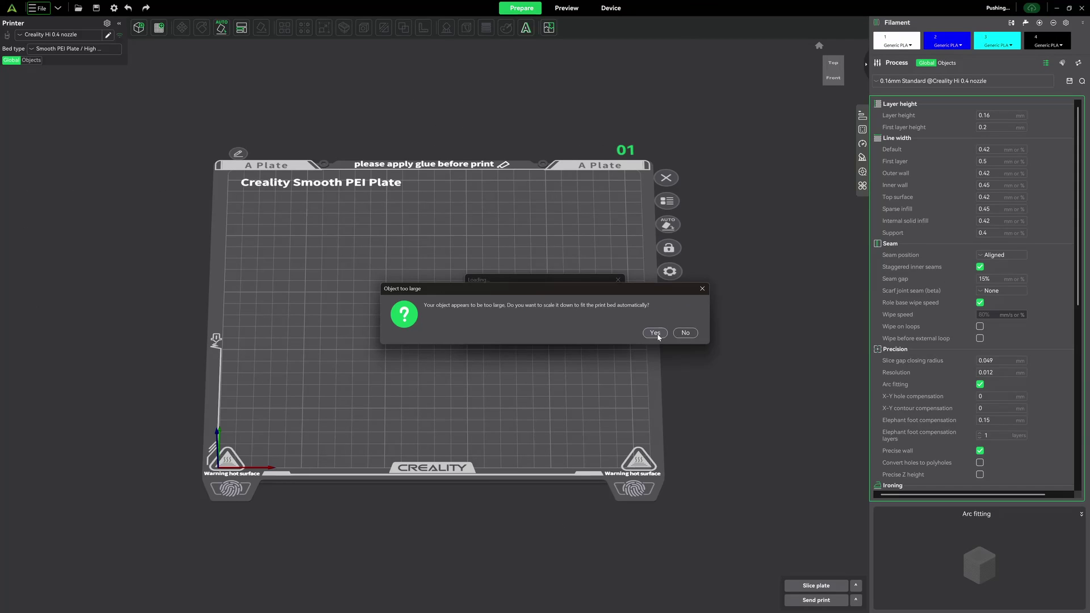
# Accept scaling the logo to fit the bed, then put part_10 and part_9 on blue filament 2
pyautogui.click(770, 361)
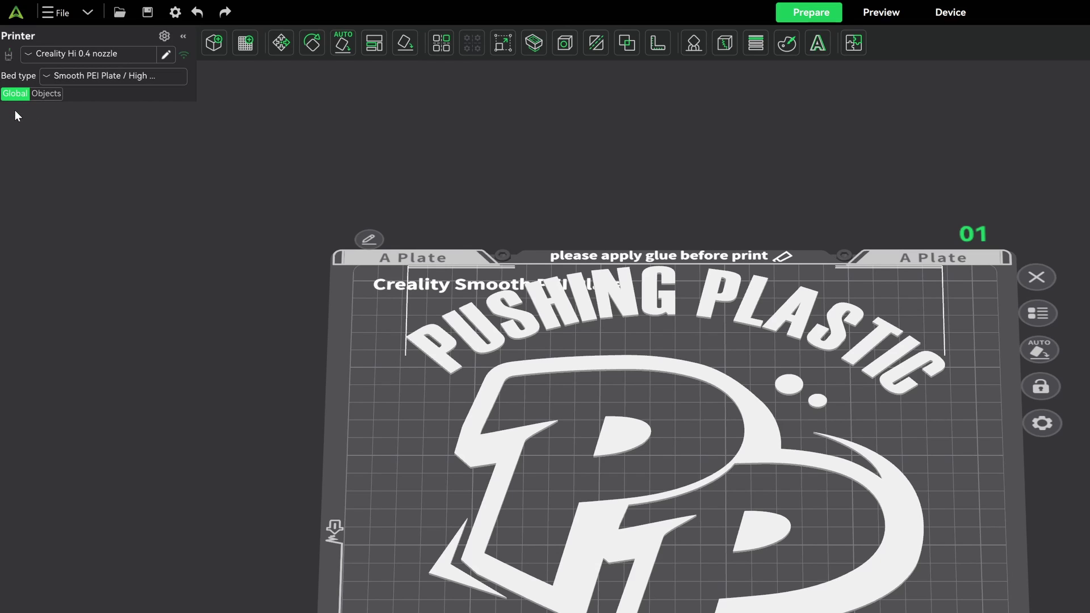
pyautogui.click(47, 94)
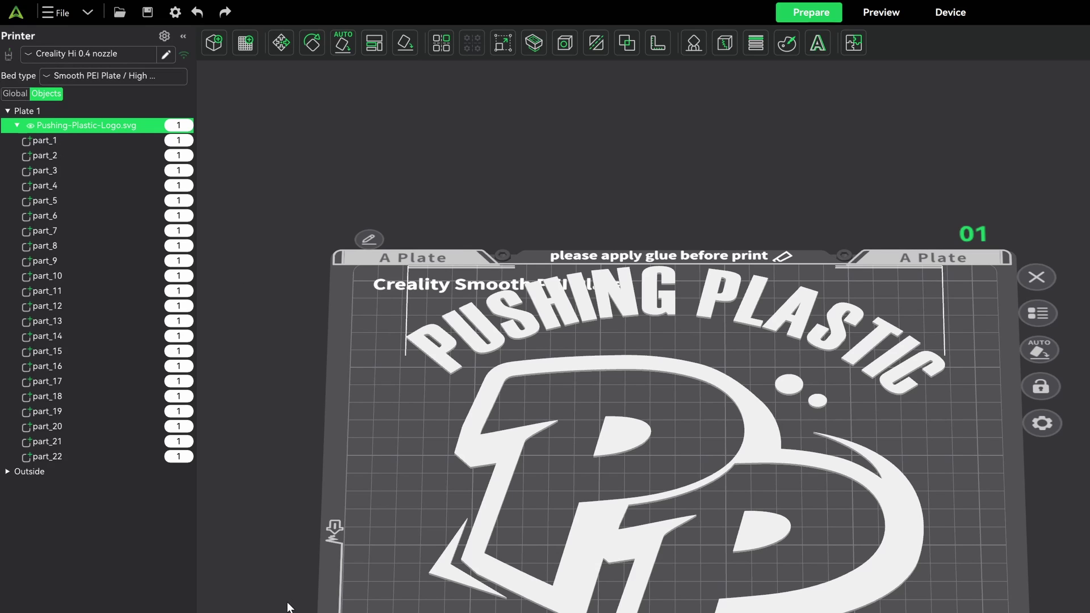
pyautogui.click(179, 278)
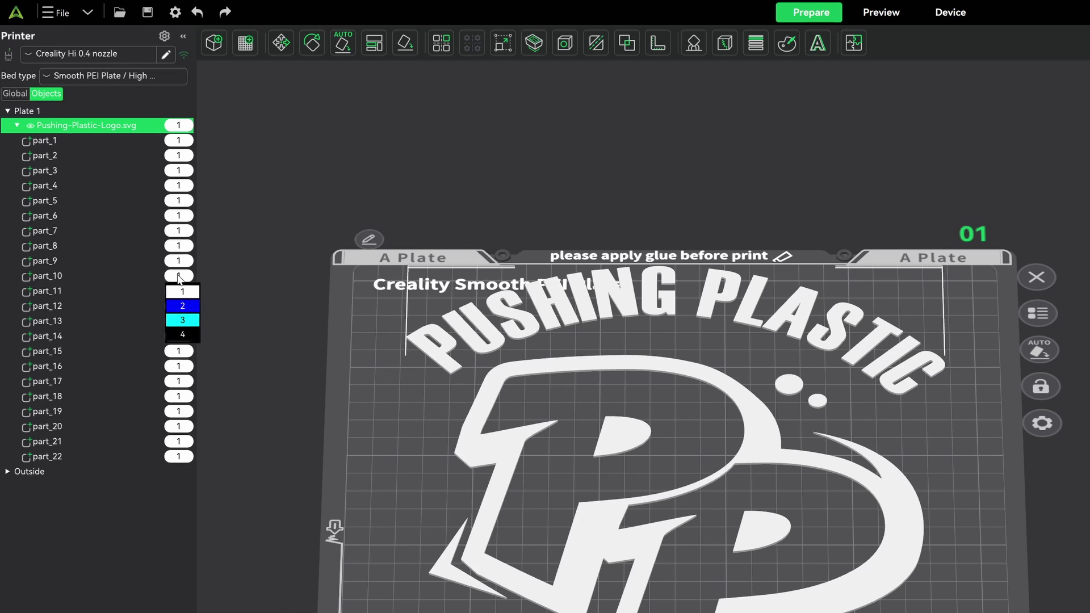
pyautogui.click(189, 314)
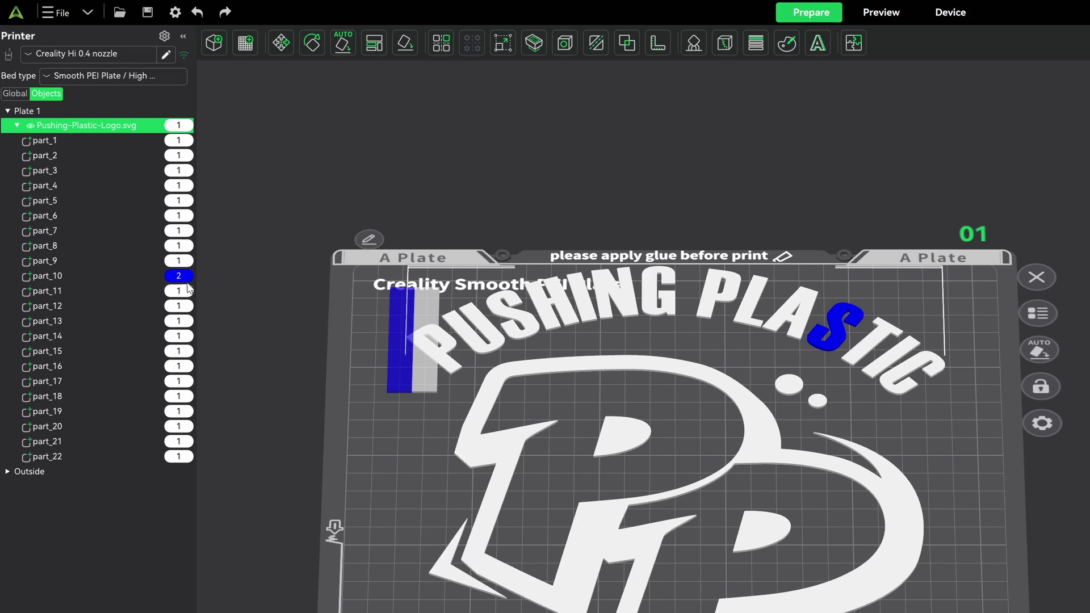
pyautogui.click(185, 262)
pyautogui.click(191, 298)
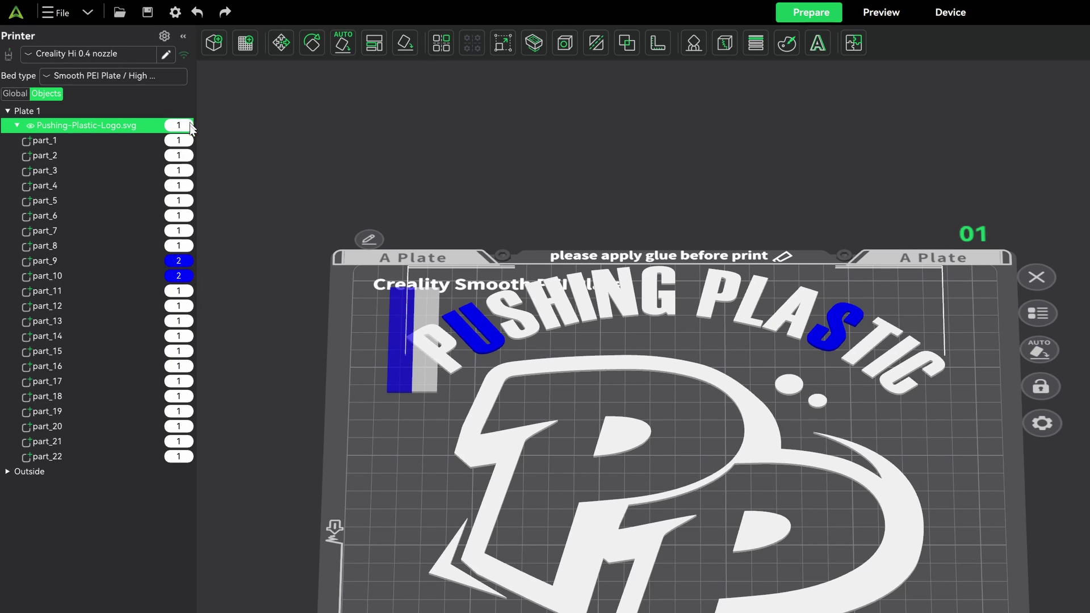
# Put part_1 and the whole logo object on blue filament 2
pyautogui.click(178, 140)
pyautogui.click(192, 174)
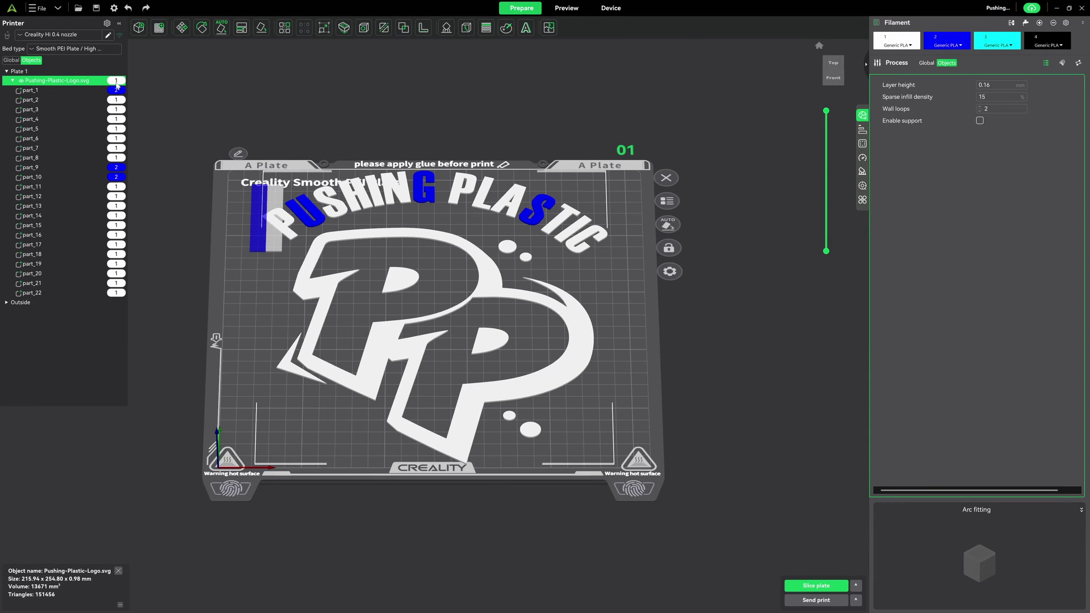
pyautogui.click(116, 80)
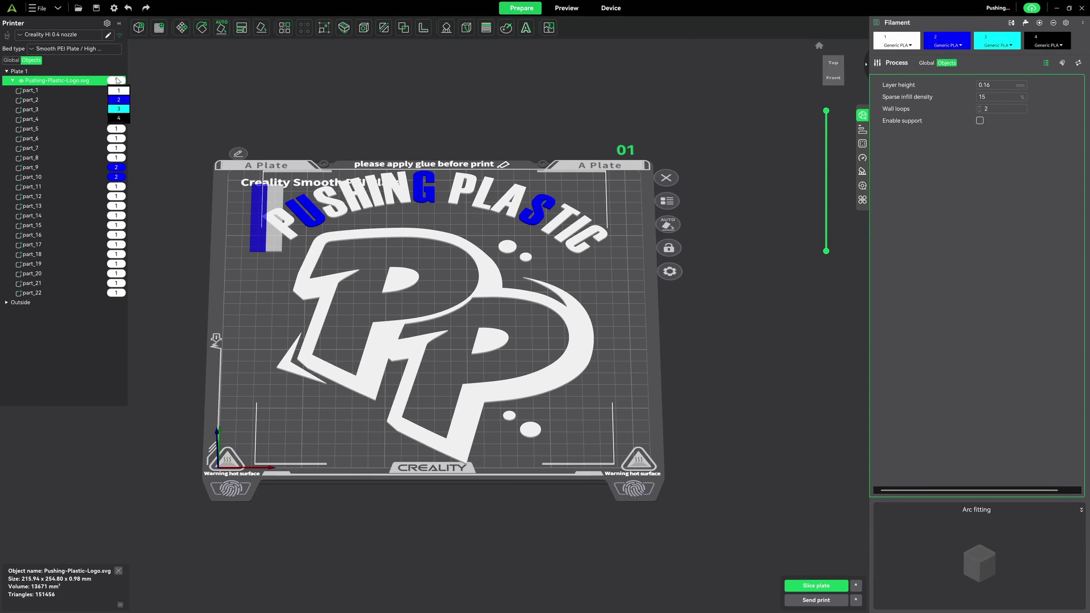
pyautogui.click(122, 103)
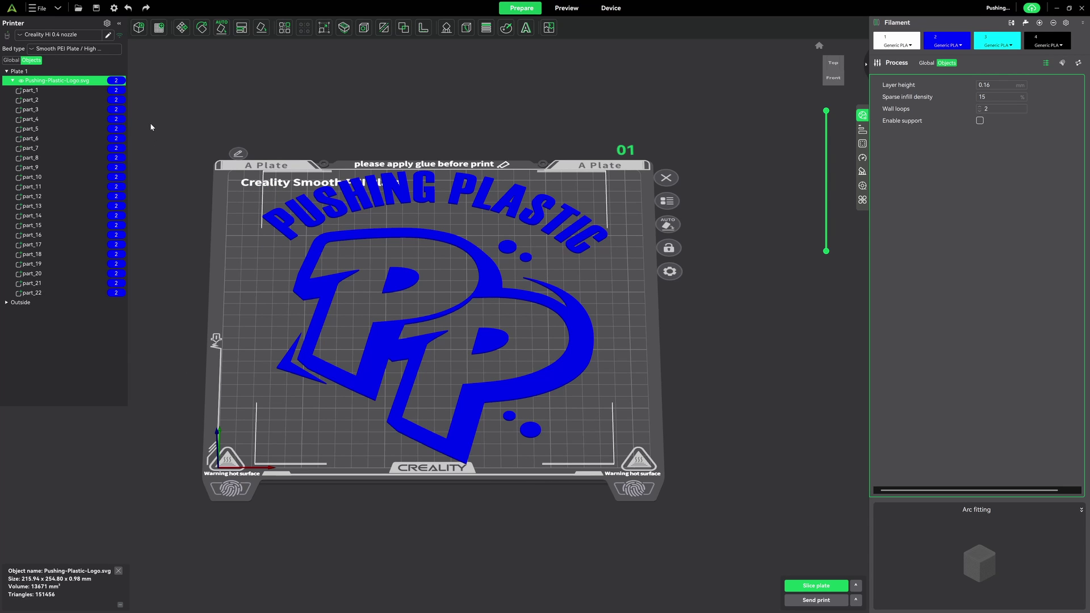
pyautogui.click(40, 9)
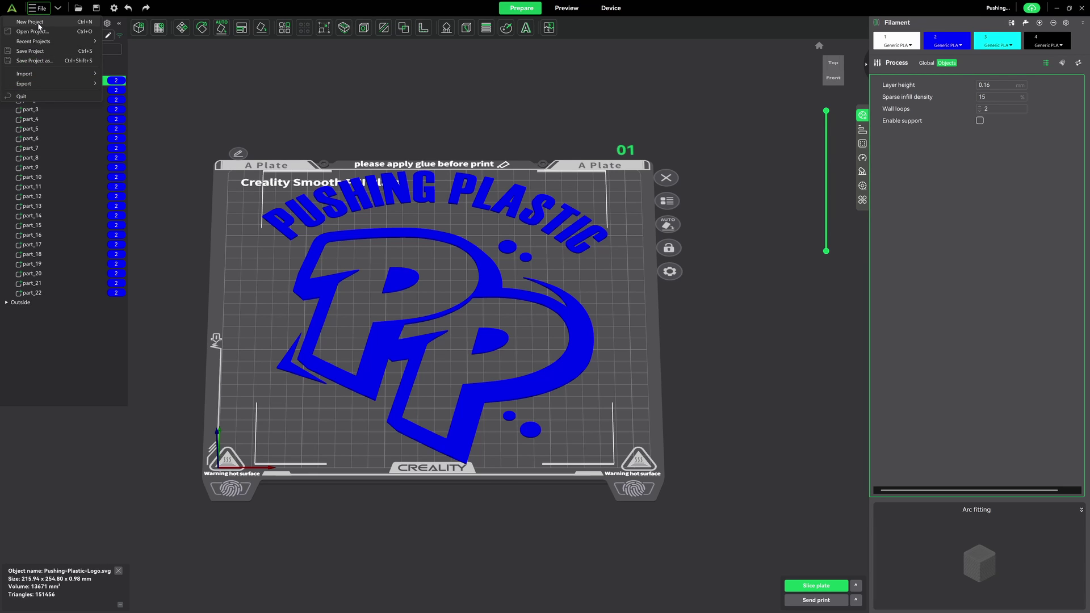
# Start a new project without saving and drag the logo SVG onto the plate
pyautogui.click(39, 23)
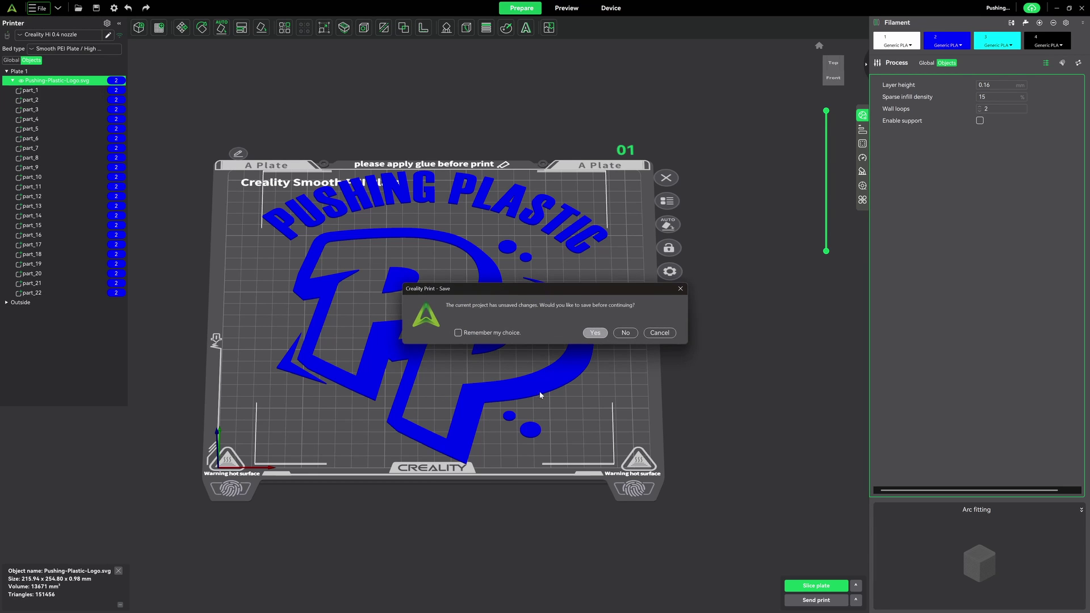
pyautogui.click(618, 333)
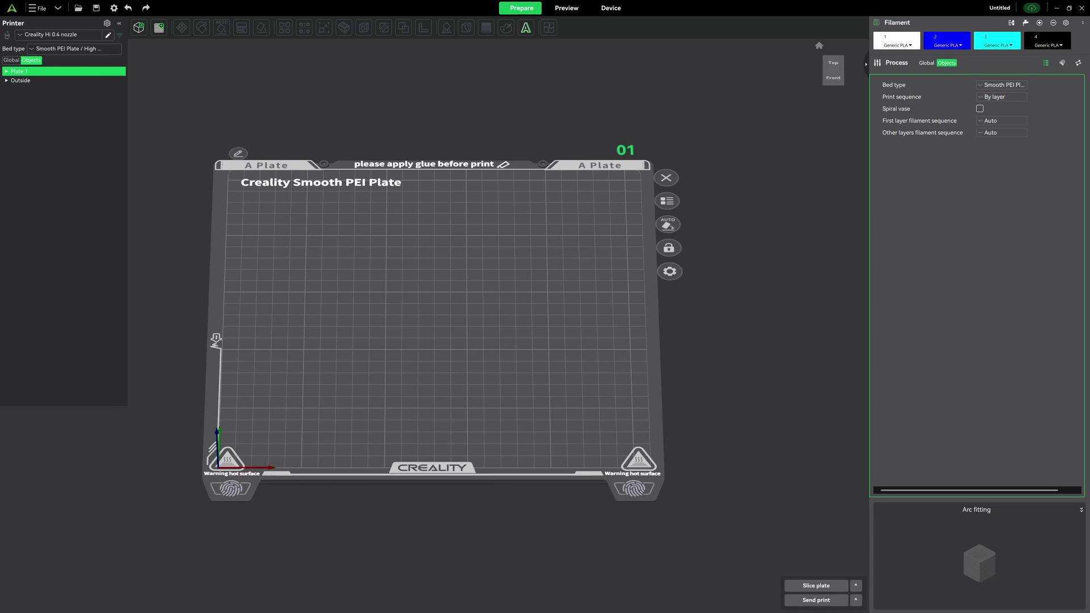
pyautogui.moveTo(950, 119); pyautogui.dragTo(435, 292)
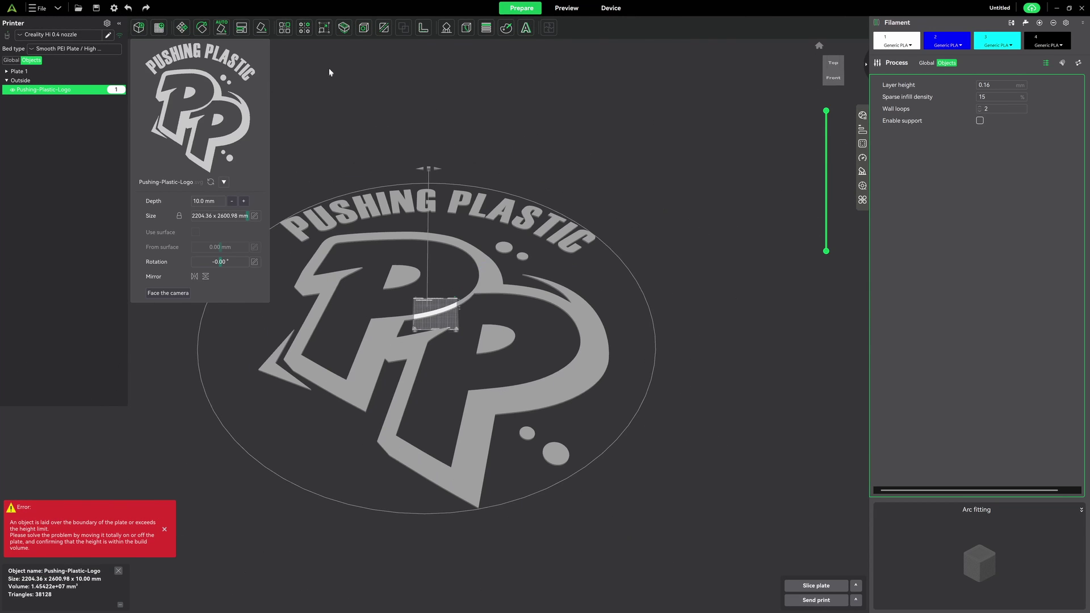
# Scale the logo uniformly to 8.27%, about 182.19 × 214.98 × 0.83 mm
pyautogui.click(323, 28)
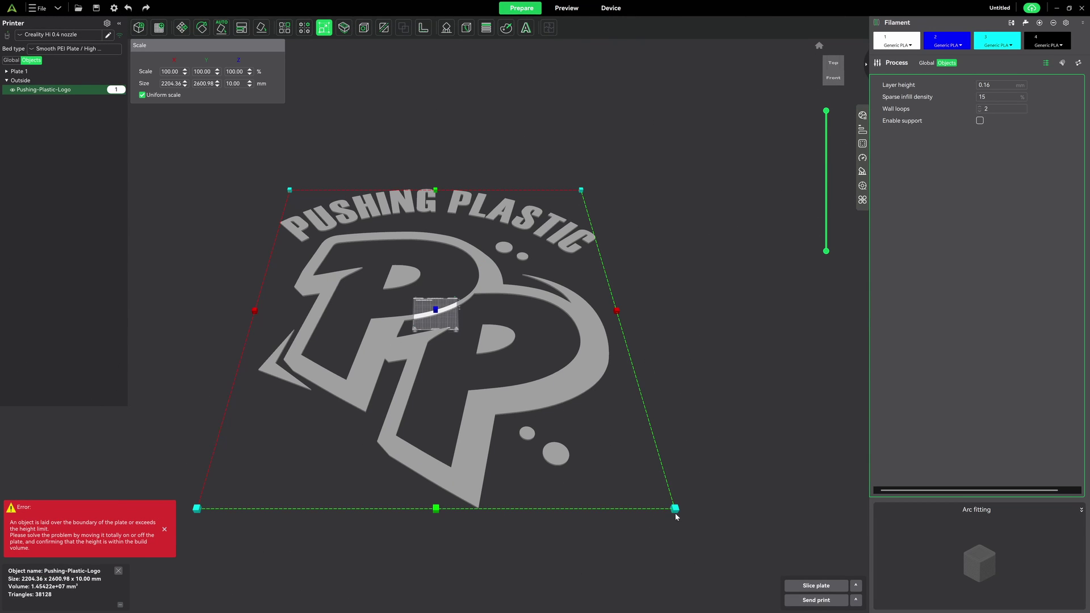
pyautogui.moveTo(675, 514); pyautogui.dragTo(445, 329)
pyautogui.scroll(5, 432, 311)
pyautogui.scroll(5, 432, 311)
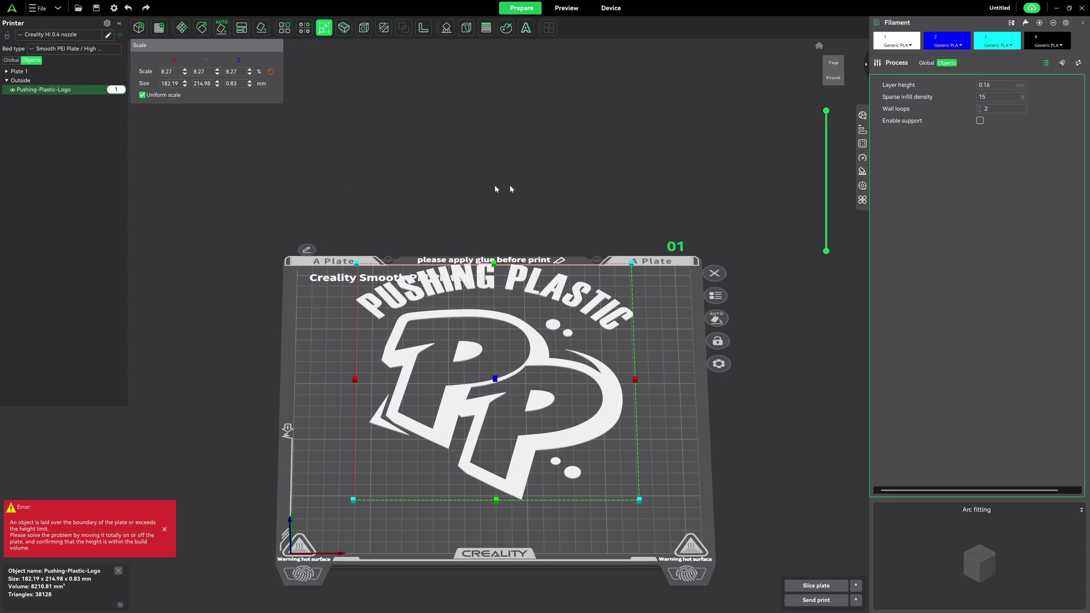
pyautogui.click(529, 188)
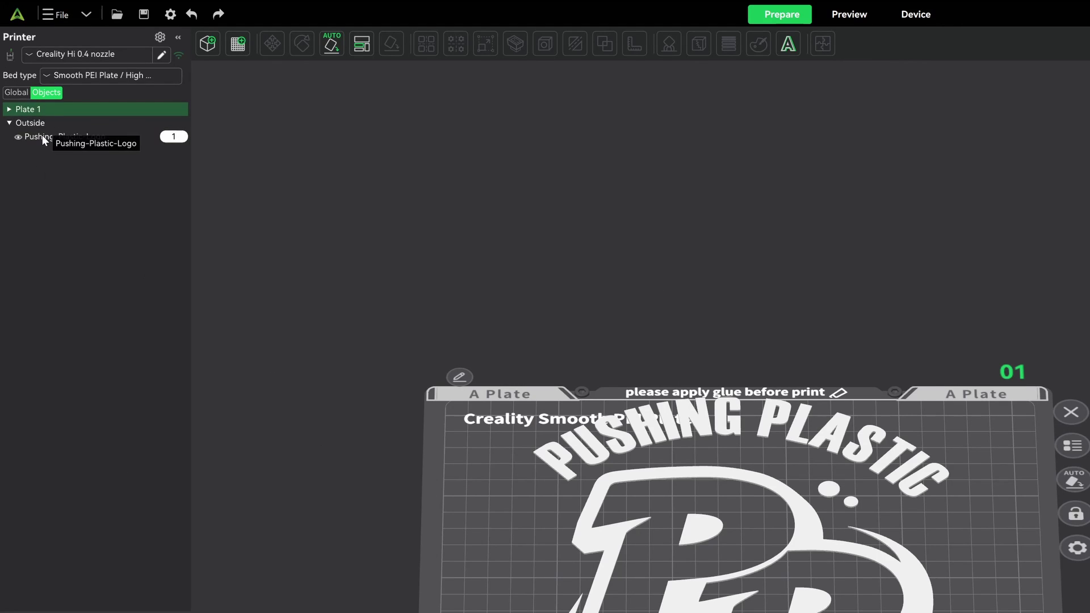
pyautogui.click(42, 137)
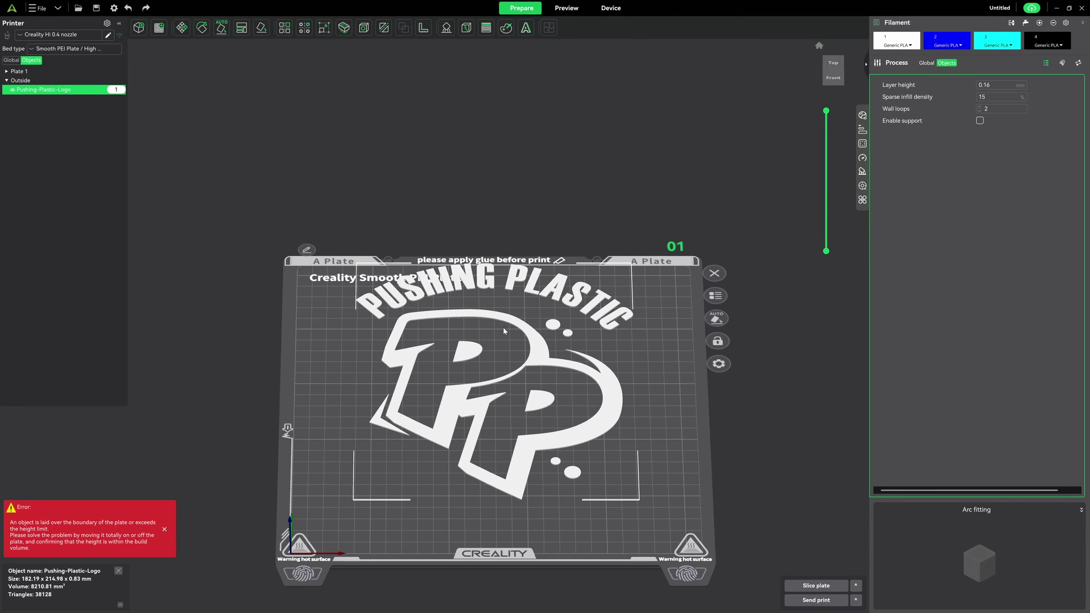
pyautogui.moveTo(662, 382)
pyautogui.mouseDown()
pyautogui.moveTo(659, 359)
pyautogui.moveTo(662, 374)
pyautogui.mouseUp()
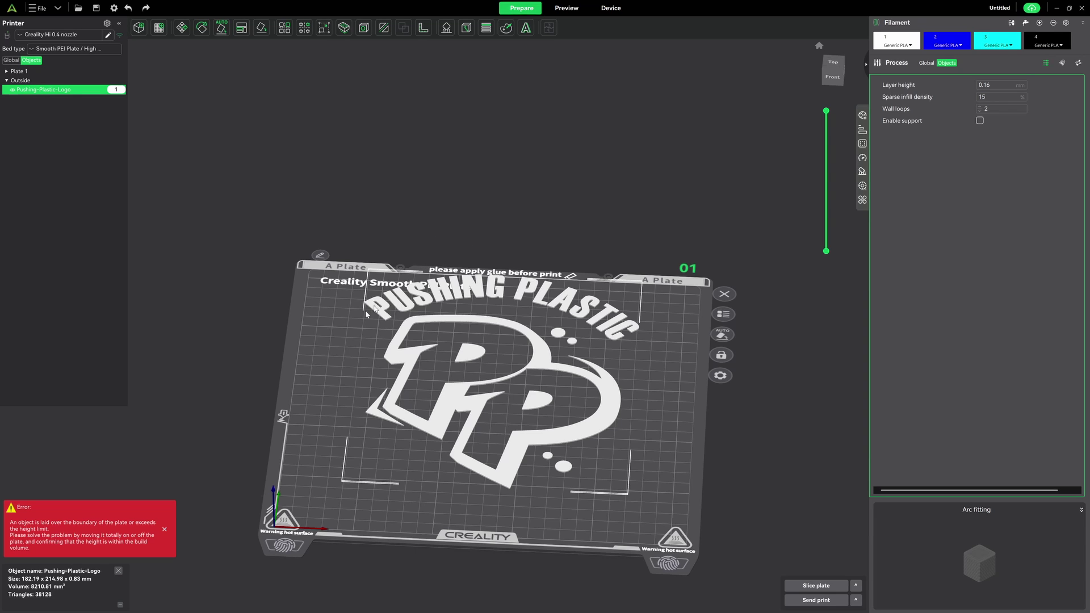
# Start a new project from the File menu, discarding unsaved changes
pyautogui.click(39, 8)
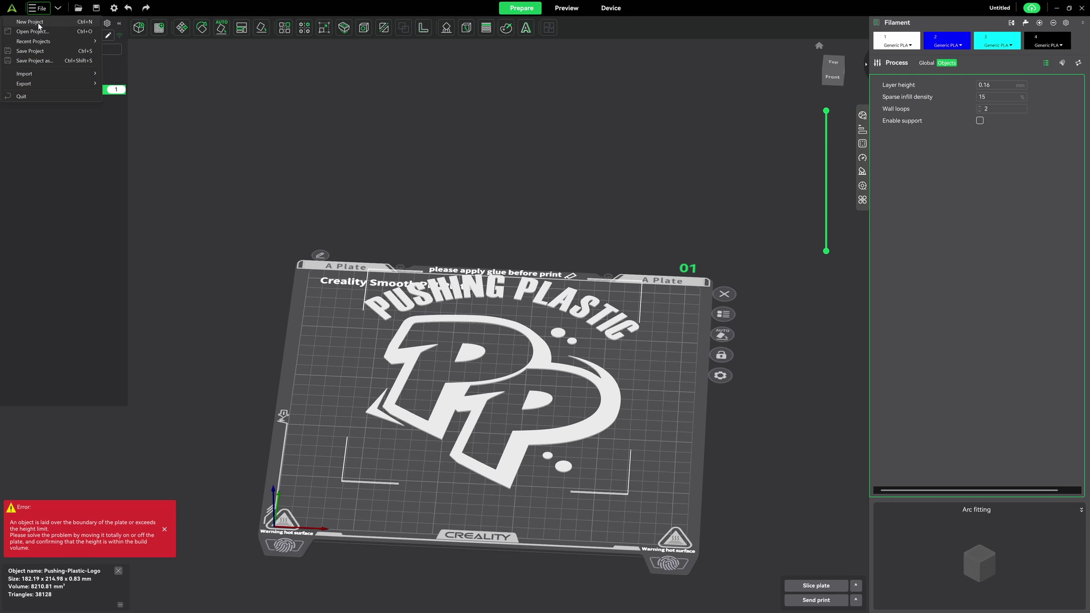
pyautogui.click(32, 22)
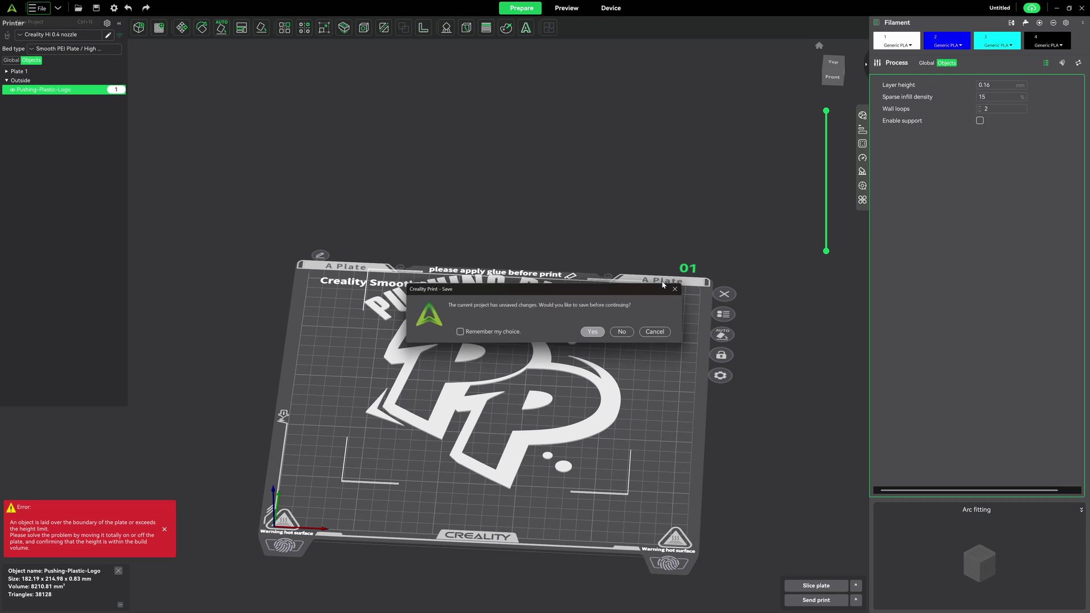
pyautogui.click(624, 333)
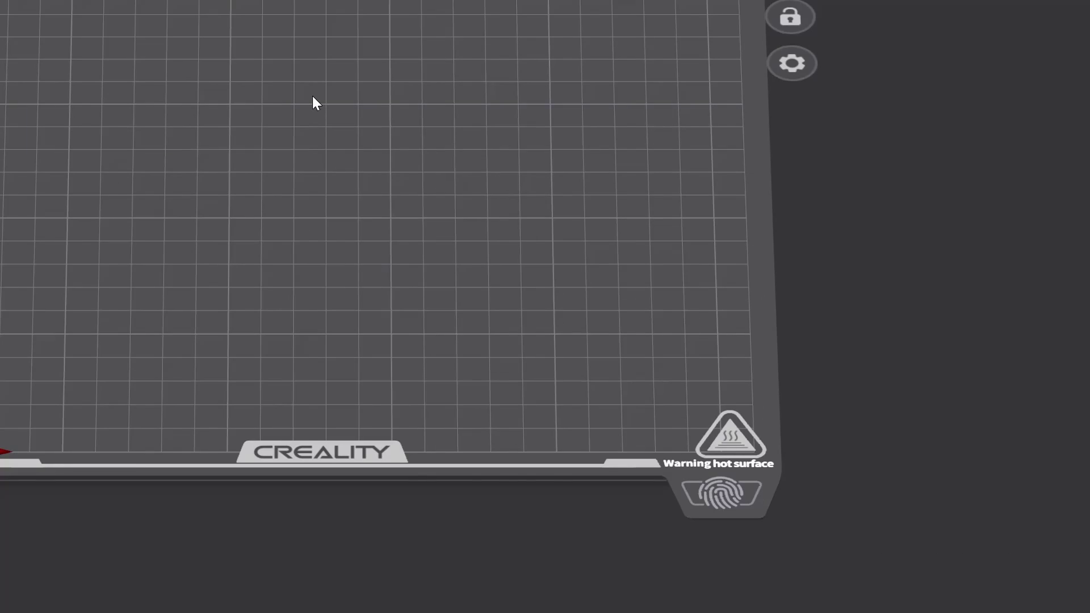
# Add a 40 × 40 × 30 mm test cylinder to the plate via Add testing Primitive
pyautogui.rightClick(430, 288)
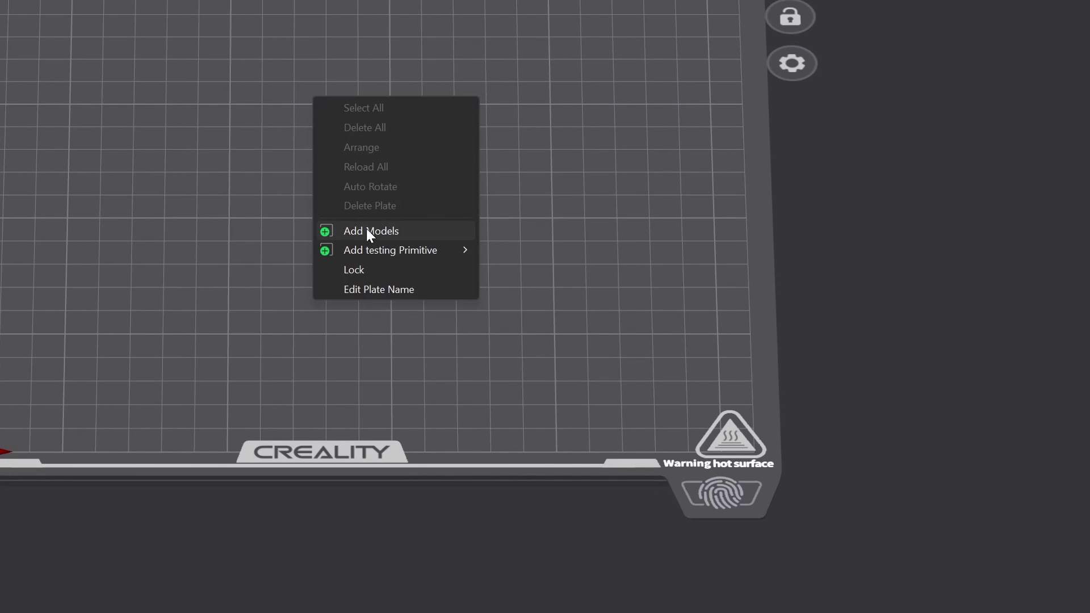
pyautogui.moveTo(373, 246)
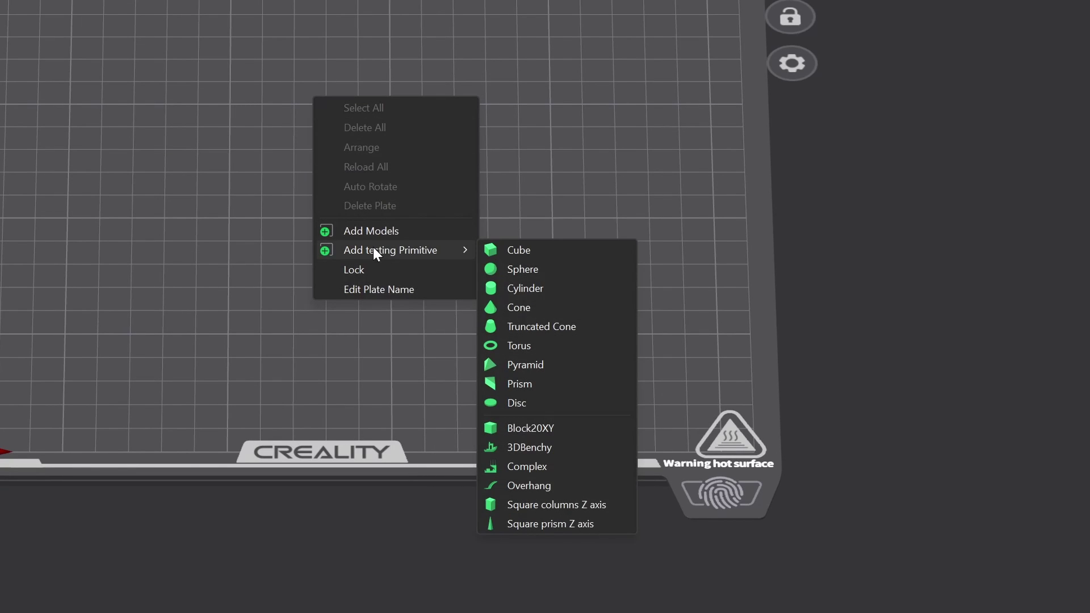
pyautogui.click(526, 295)
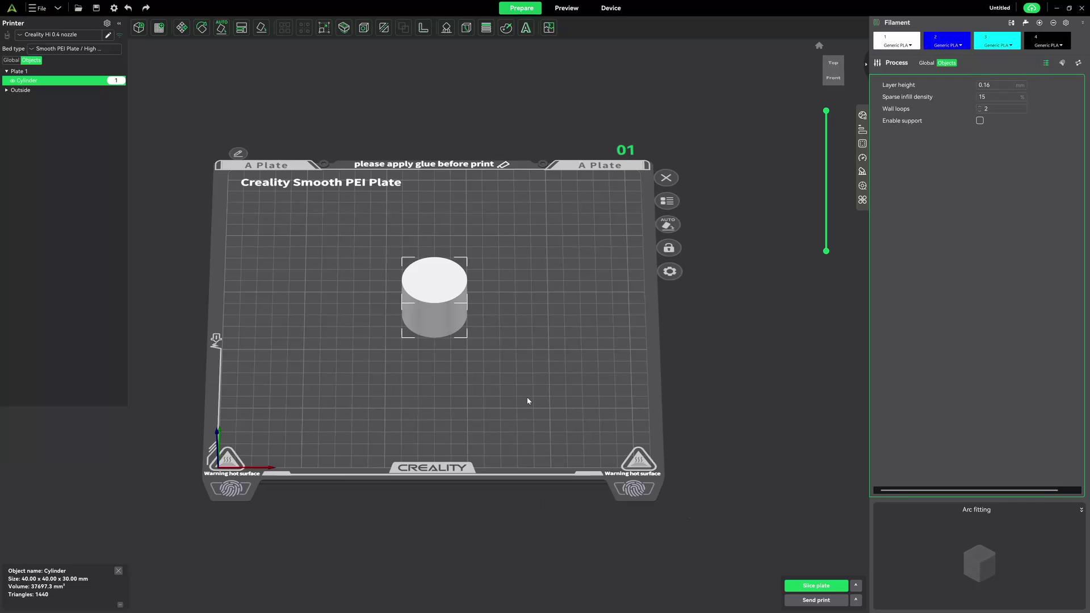
# Scale the cylinder uniformly to 237 mm in X, then set Z alone to 2 mm
pyautogui.click(323, 29)
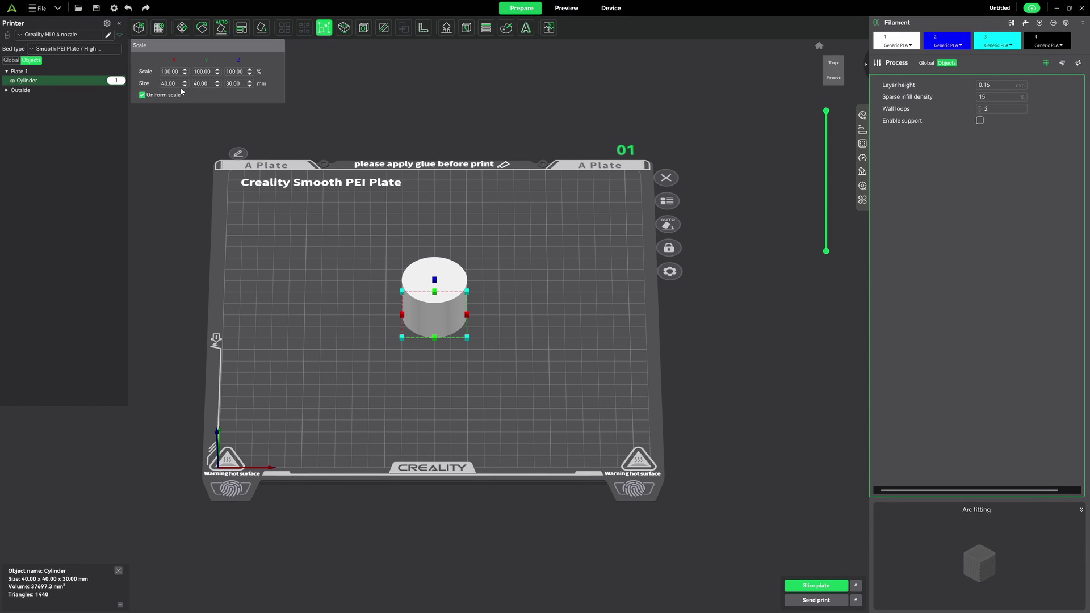
pyautogui.click(176, 84)
pyautogui.write('237')
pyautogui.press('Return')
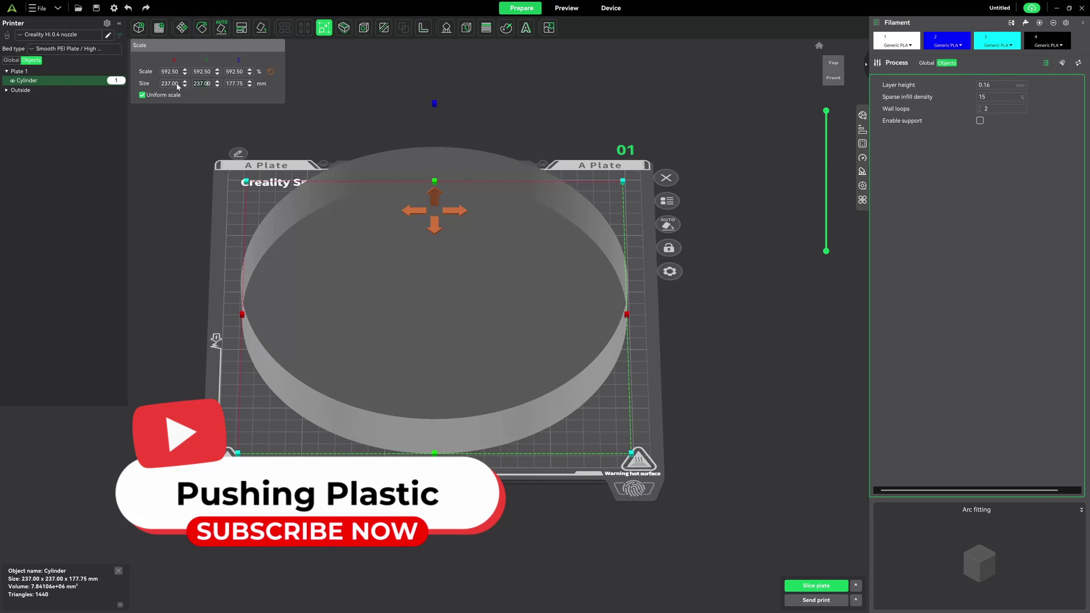
pyautogui.click(152, 92)
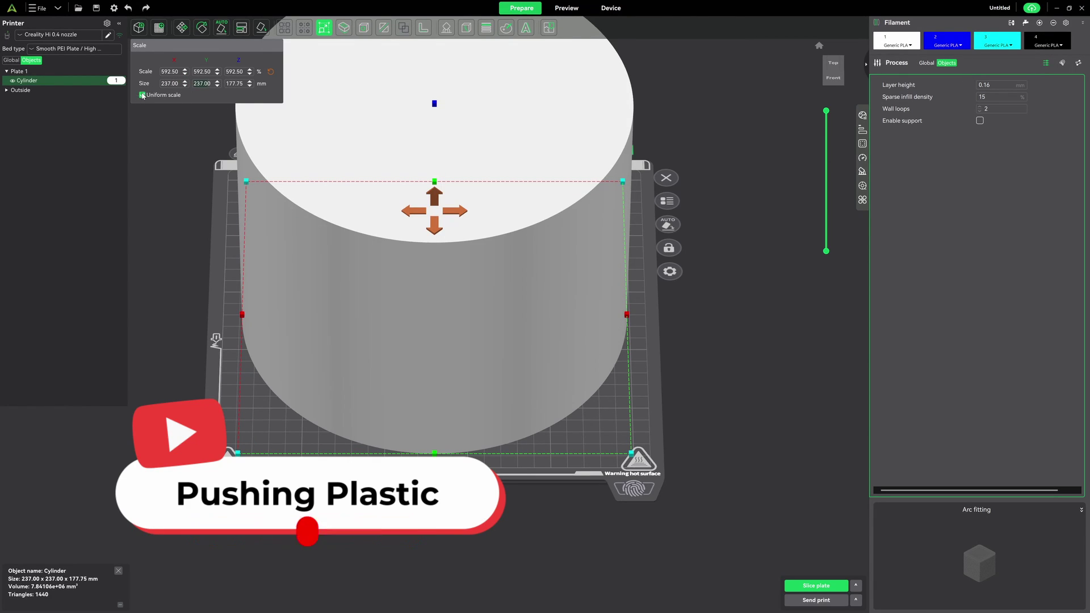
pyautogui.click(244, 84)
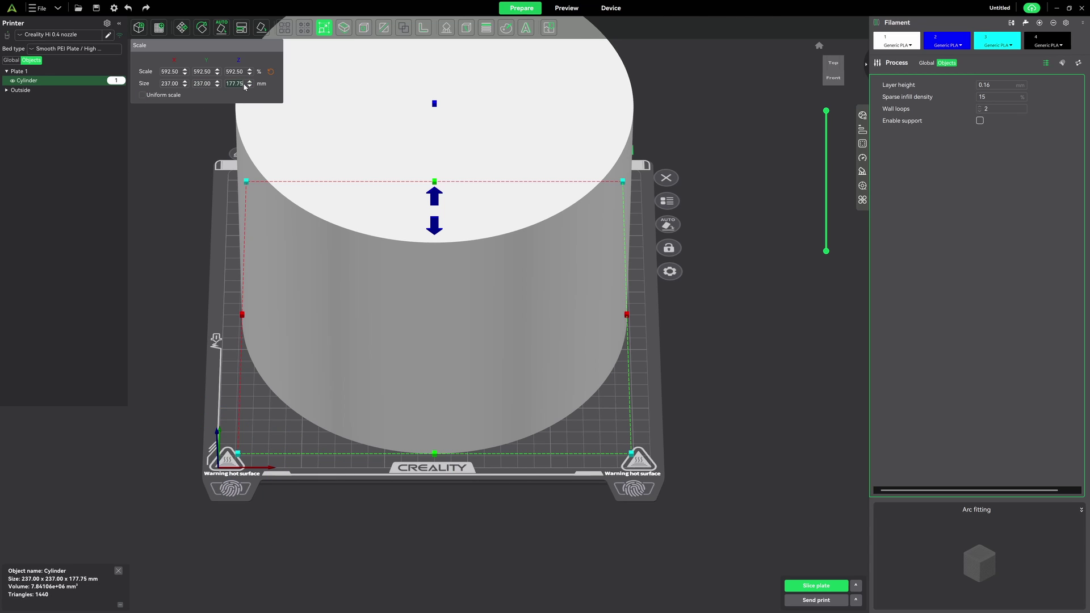
pyautogui.write('2')
pyautogui.press('Return')
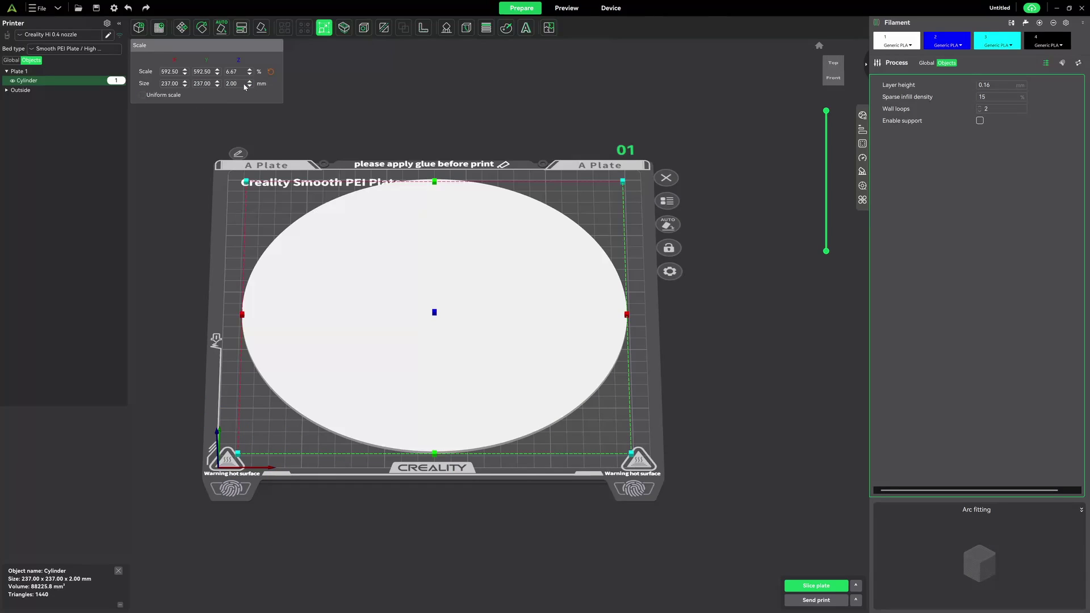
pyautogui.click(325, 28)
# Drag the 237 mm disc, then use Center from its right-click menu to centre it on Plate 1
pyautogui.press('0')
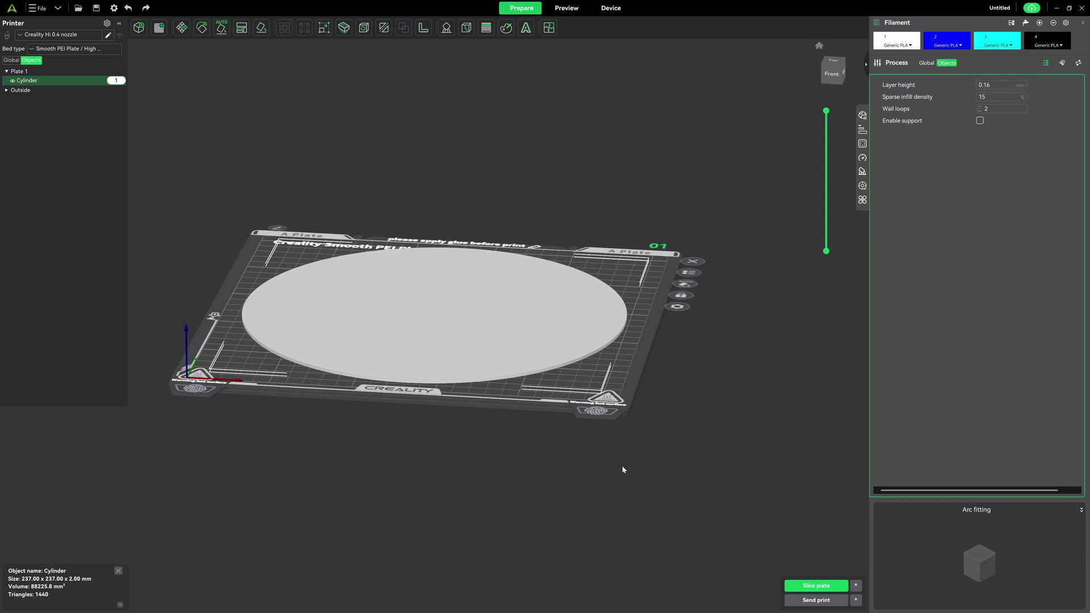
pyautogui.press('1')
pyautogui.moveTo(571, 352); pyautogui.dragTo(684, 263)
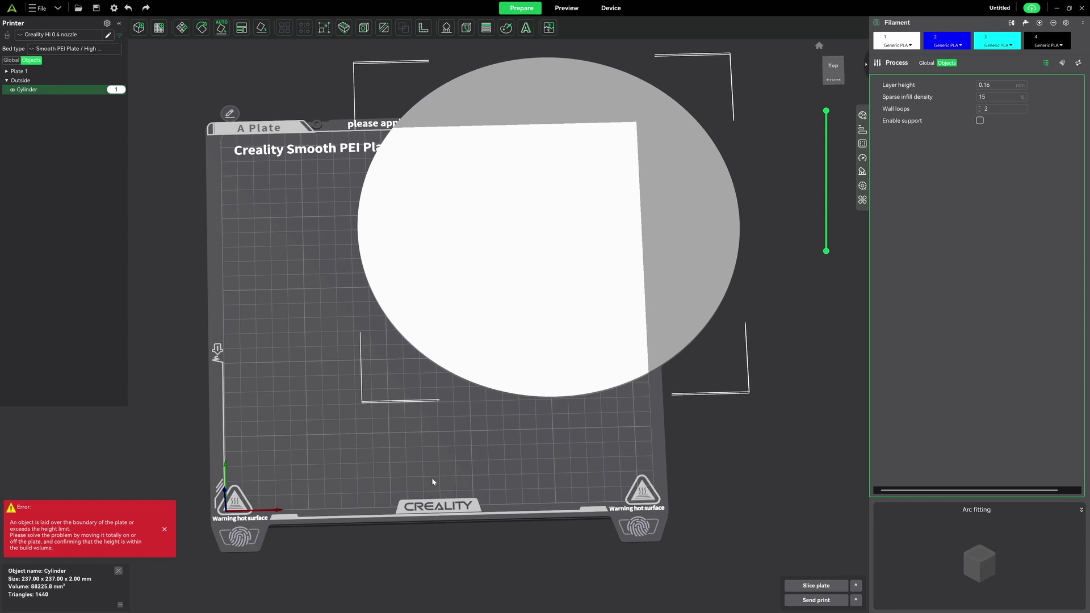
pyautogui.rightClick(461, 293)
pyautogui.click(483, 350)
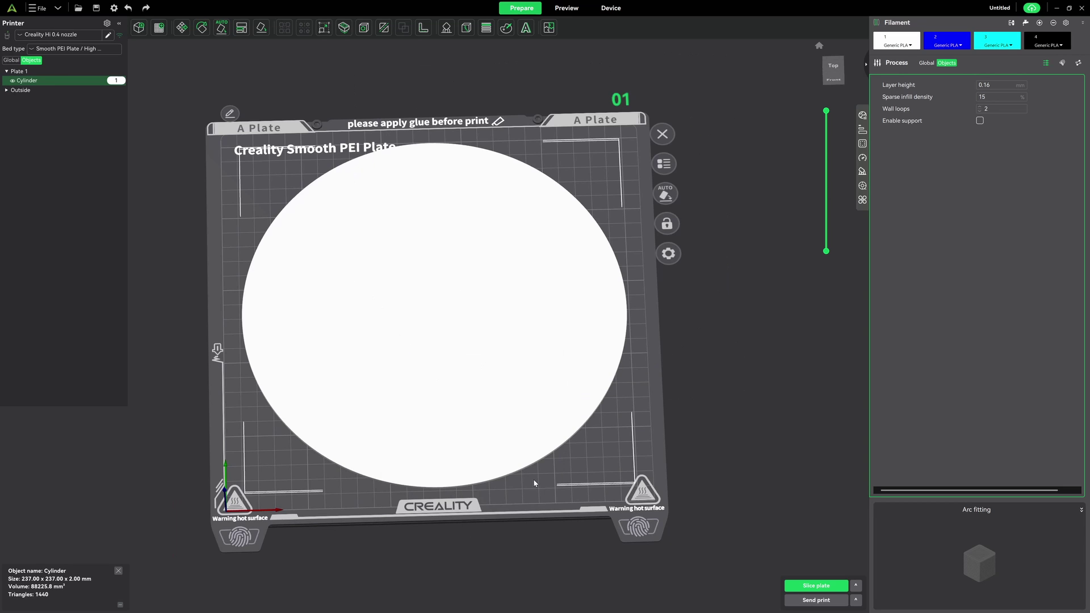
pyautogui.moveTo(509, 495); pyautogui.dragTo(479, 384)
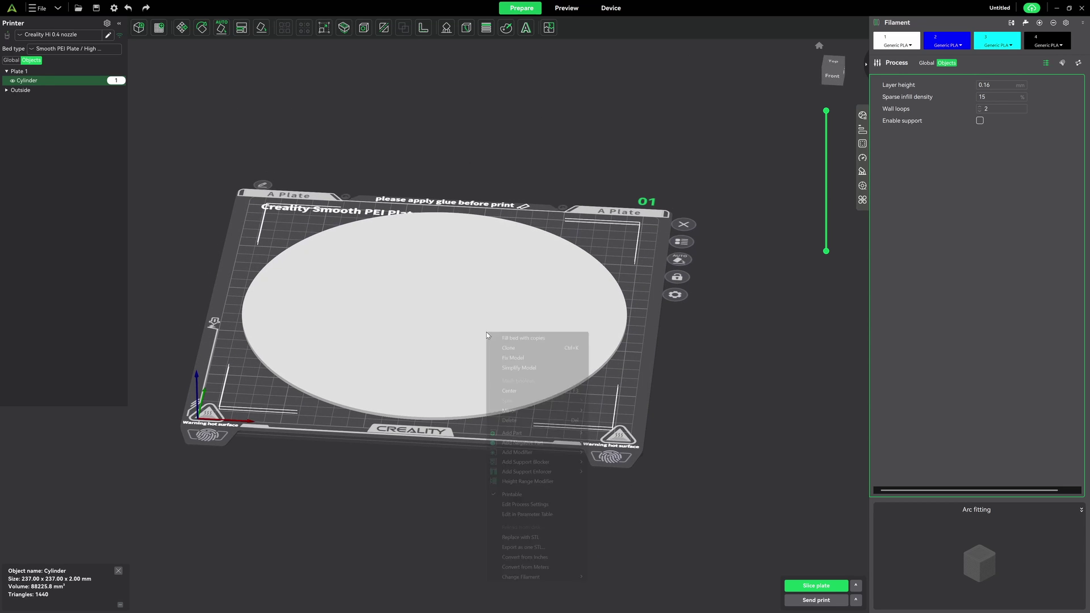
pyautogui.rightClick(486, 332)
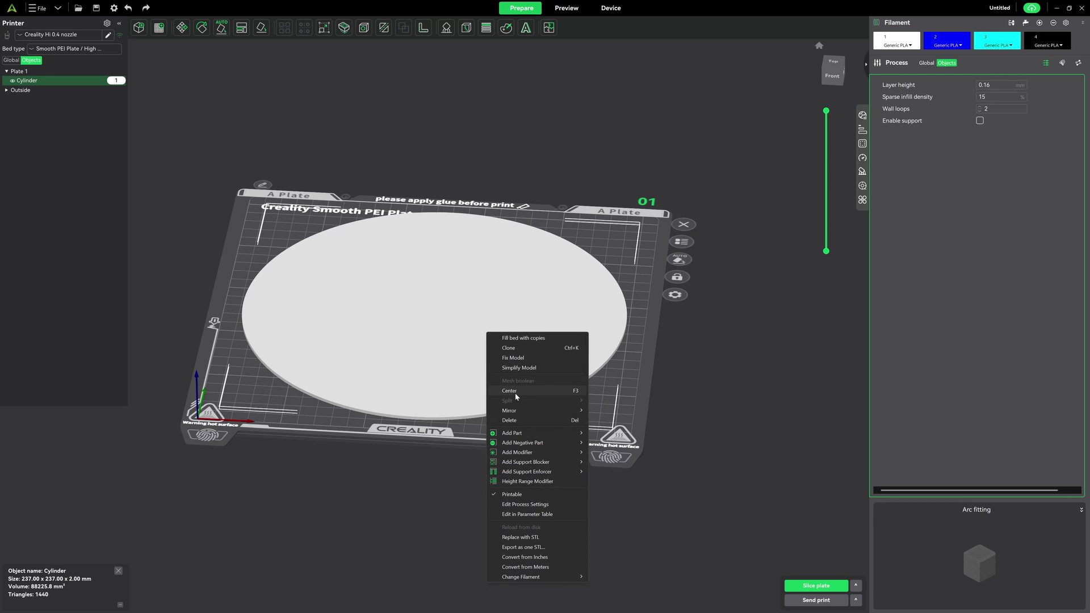
pyautogui.click(529, 391)
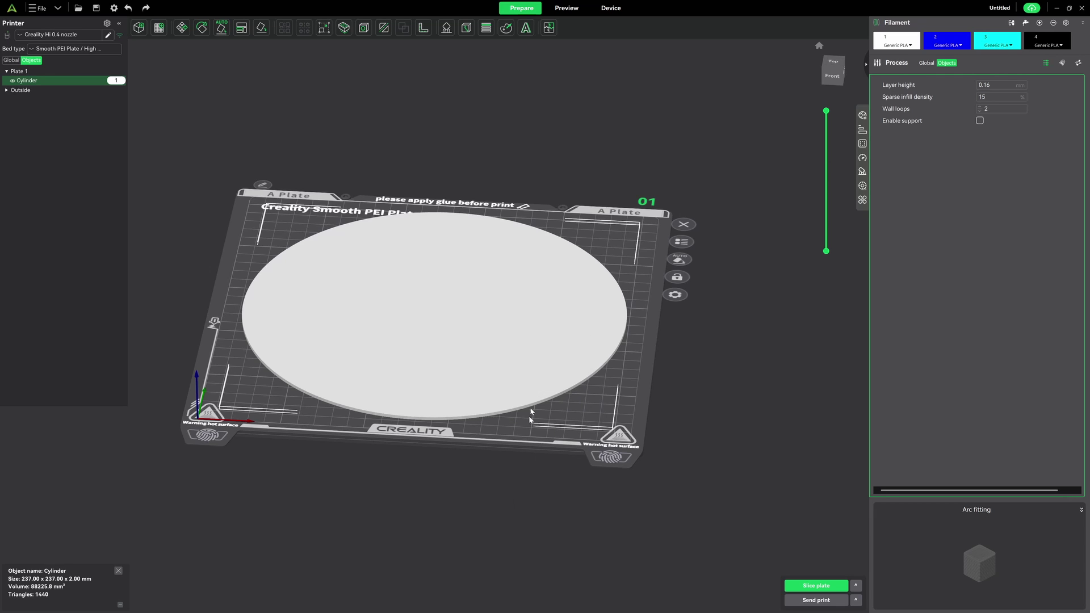
pyautogui.moveTo(521, 442); pyautogui.dragTo(499, 450)
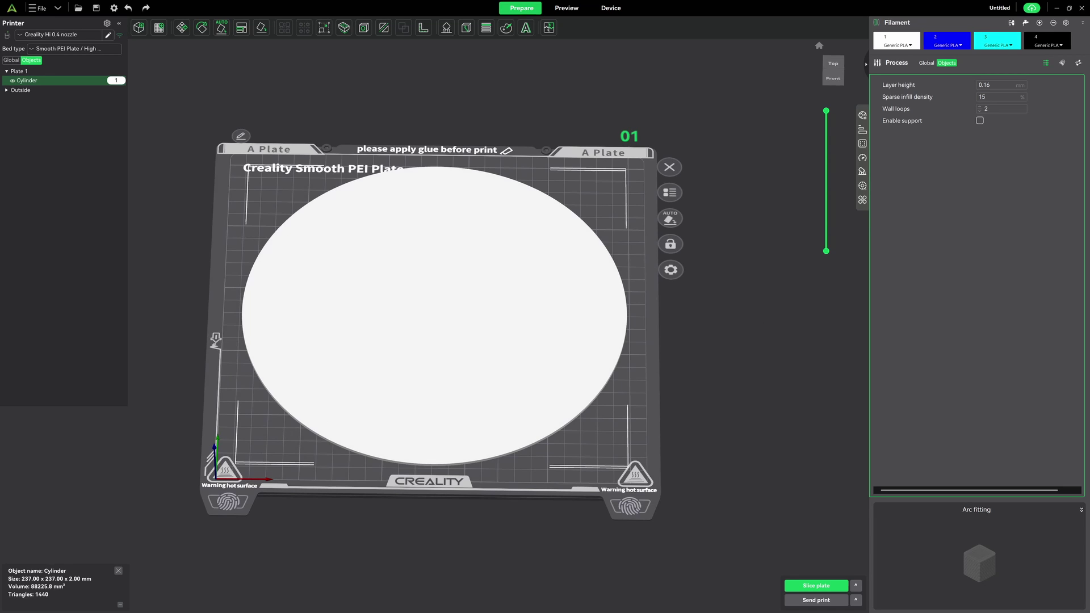
# Drop the logo SVG onto the disc and scale it uniformly to 1.13%, 147.84 × 174.44 × 0.67 mm
pyautogui.moveTo(863, 154); pyautogui.dragTo(499, 309)
pyautogui.press('z')
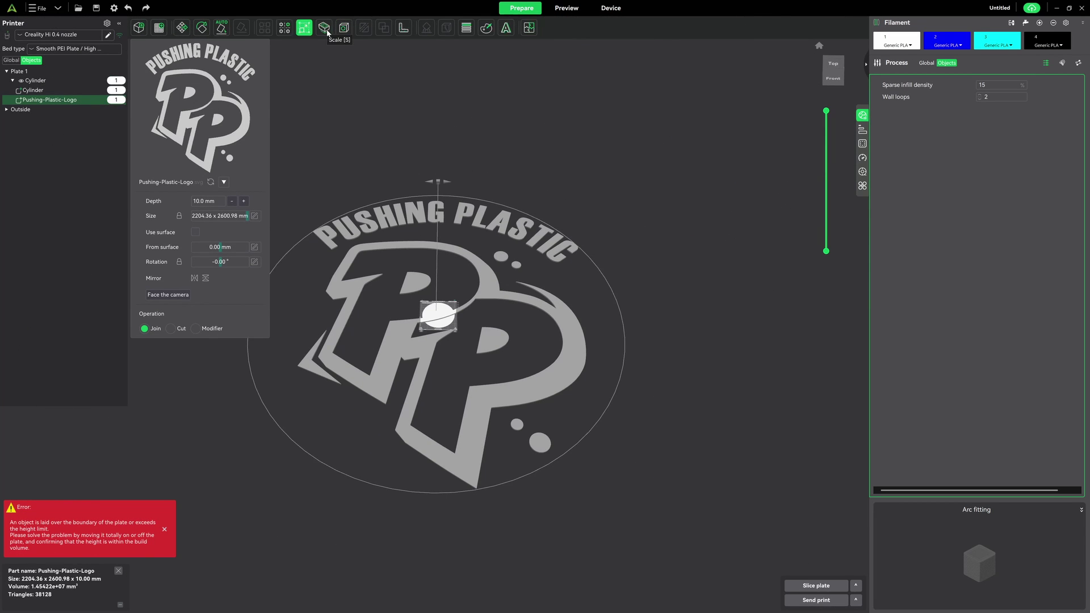
pyautogui.click(324, 28)
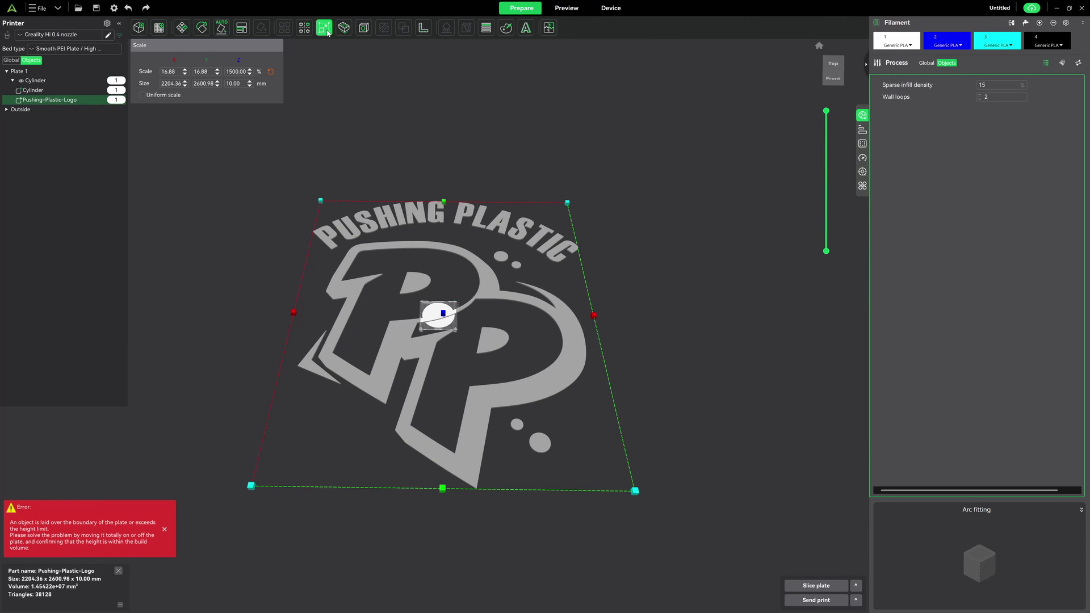
pyautogui.click(142, 95)
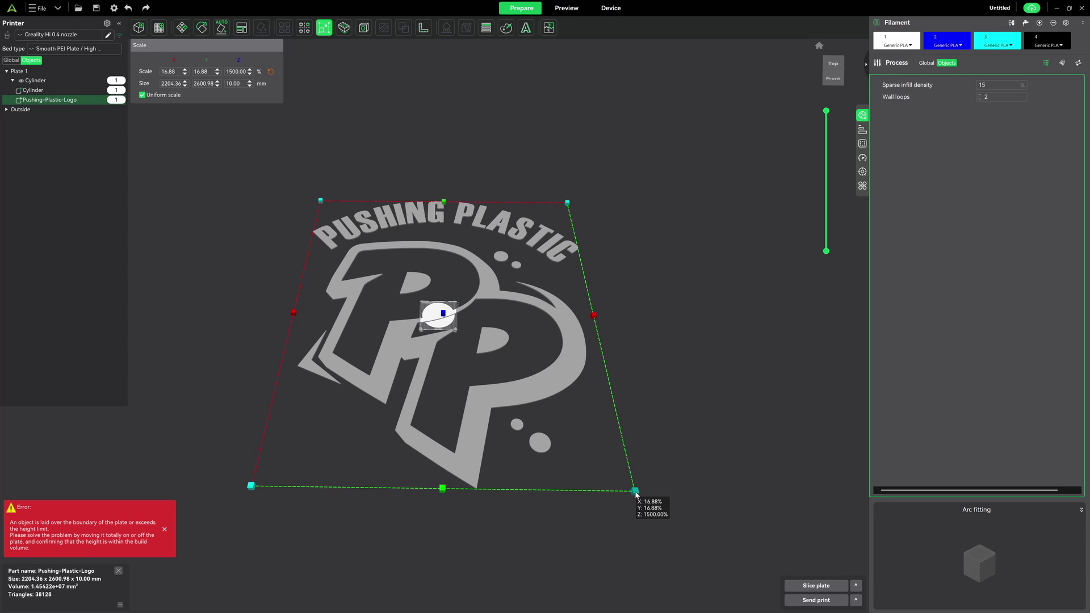
pyautogui.moveTo(635, 492); pyautogui.dragTo(456, 324)
pyautogui.click(833, 65)
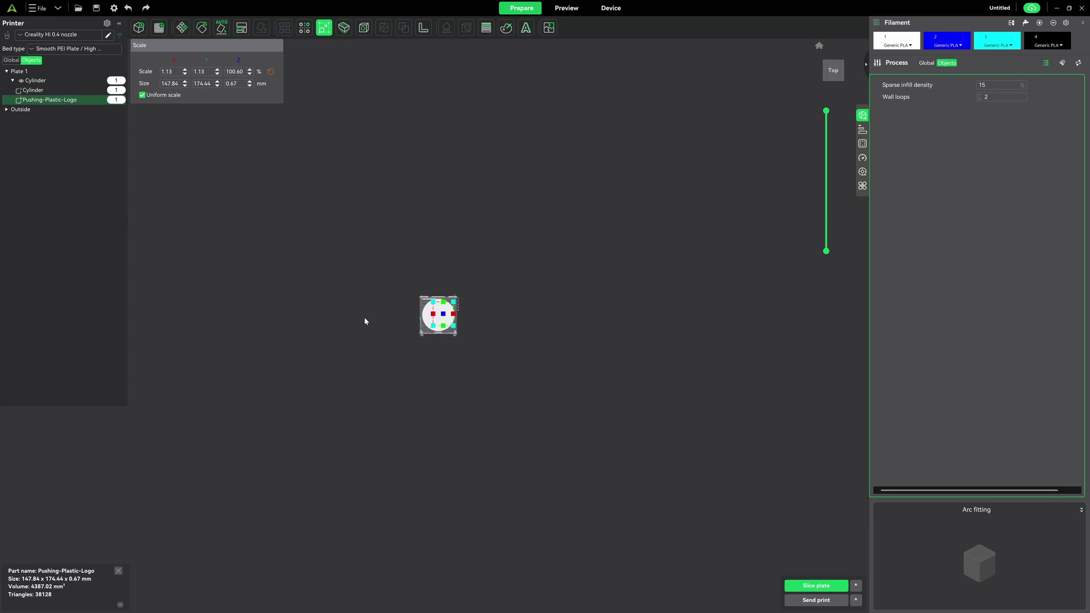
pyautogui.scroll(5, 378, 326)
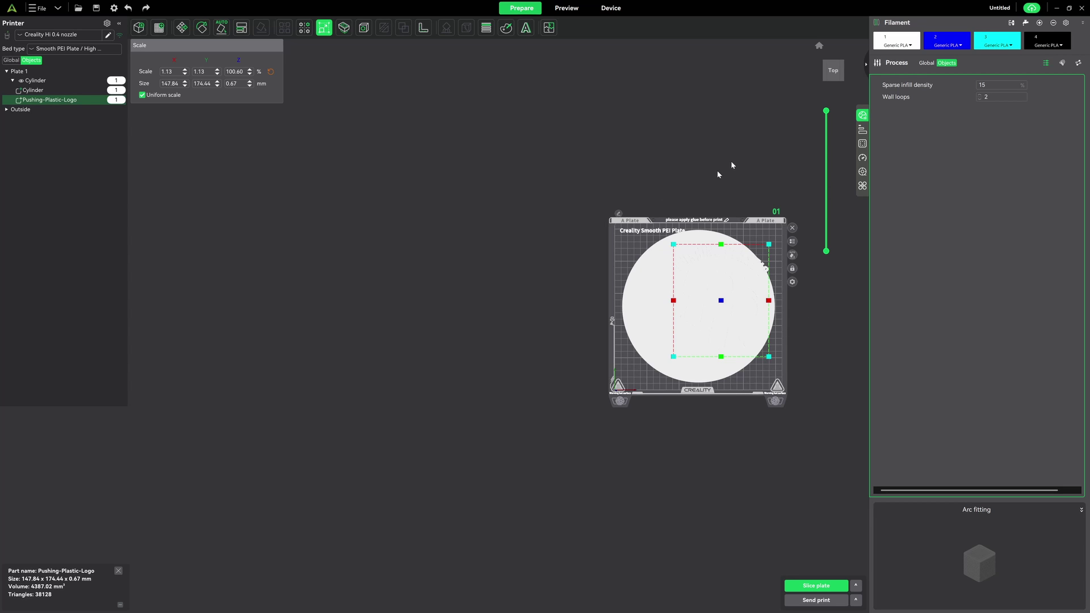
# Split the Cylinder assembly into separate Cylinder and Pushing-Plastic-Logo objects via Split > To Objects
pyautogui.click(819, 46)
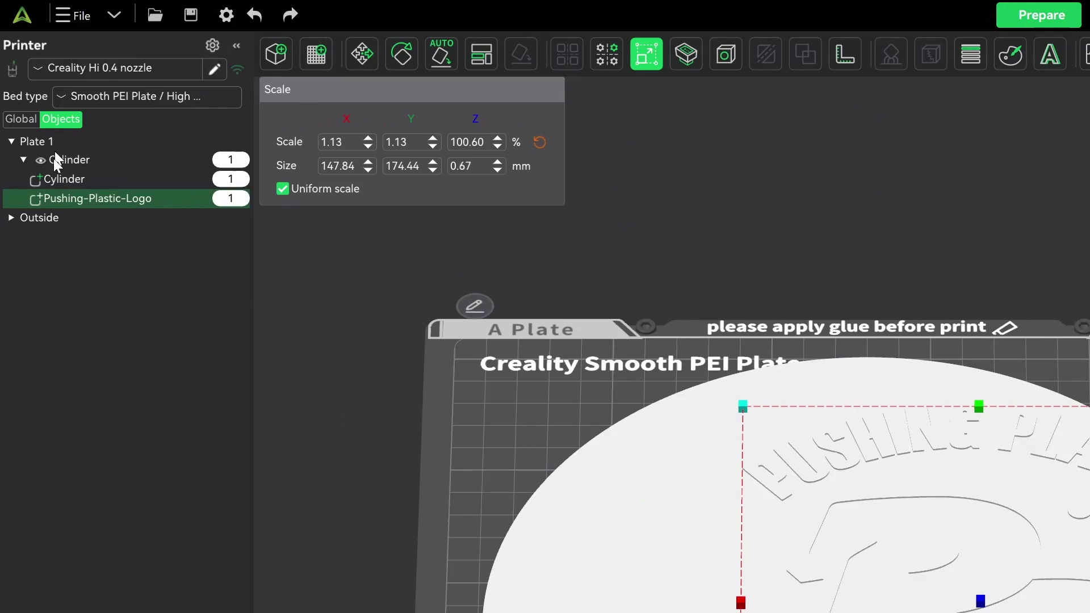
pyautogui.click(77, 162)
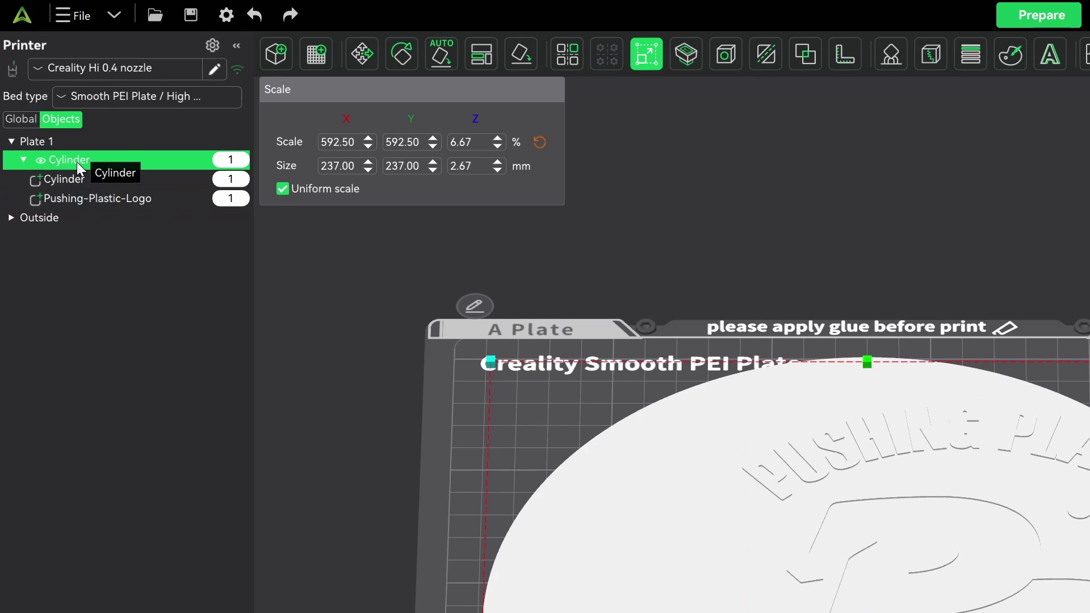
pyautogui.rightClick(77, 162)
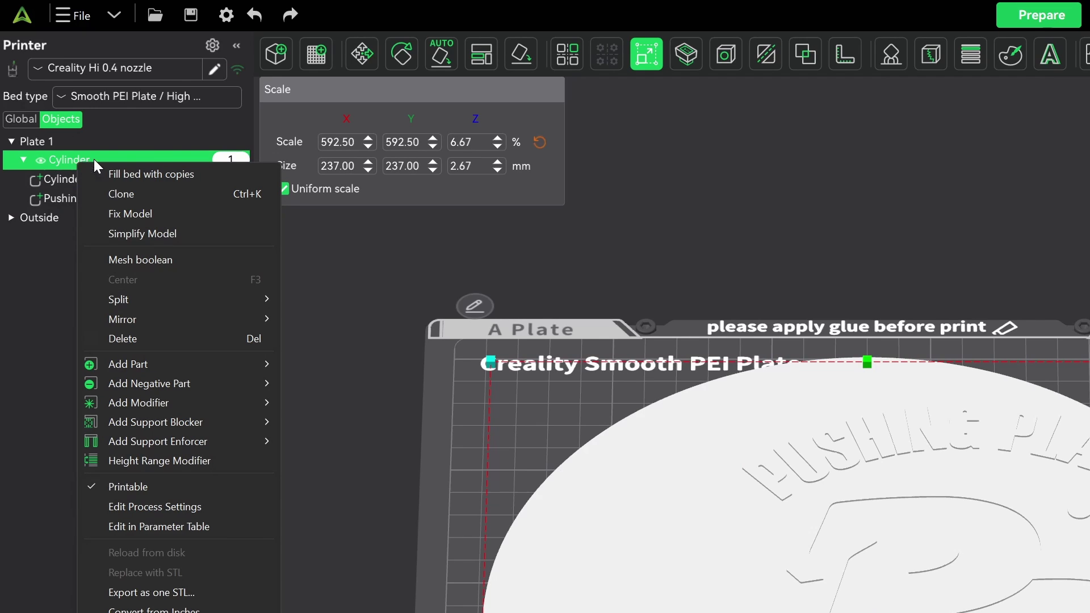
pyautogui.moveTo(160, 297)
pyautogui.click(316, 301)
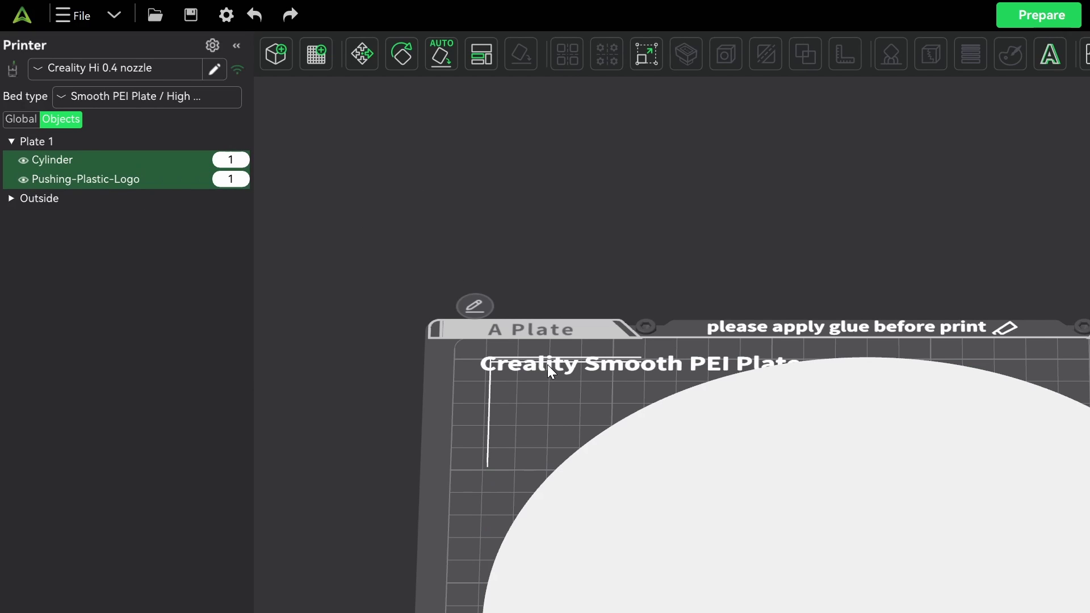
# Hide the Cylinder disc, switch to top view and select the Pushing-Plastic-Logo
pyautogui.click(471, 148)
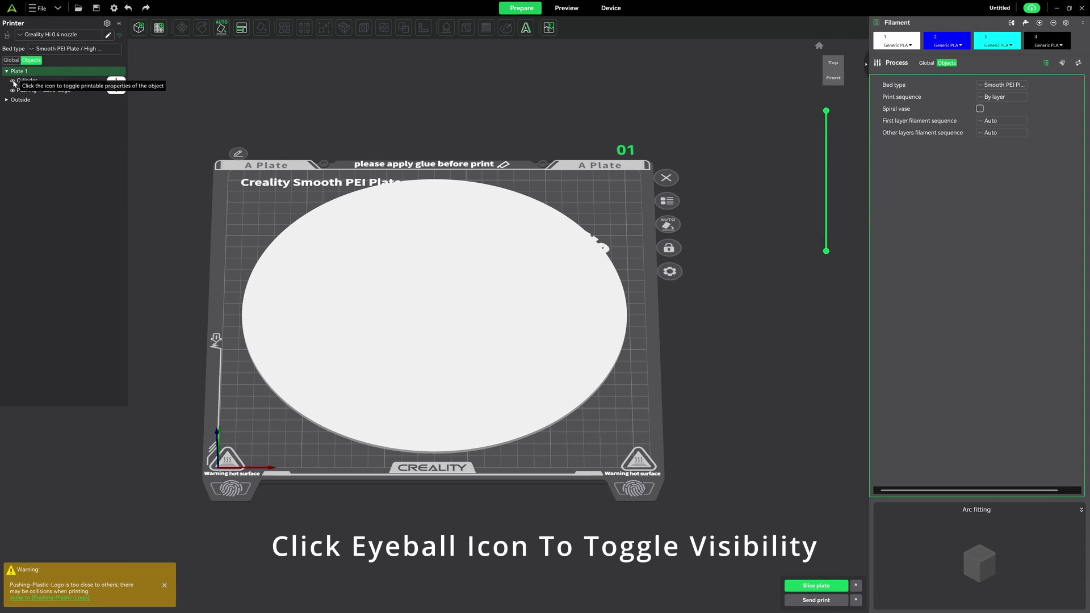
pyautogui.click(13, 81)
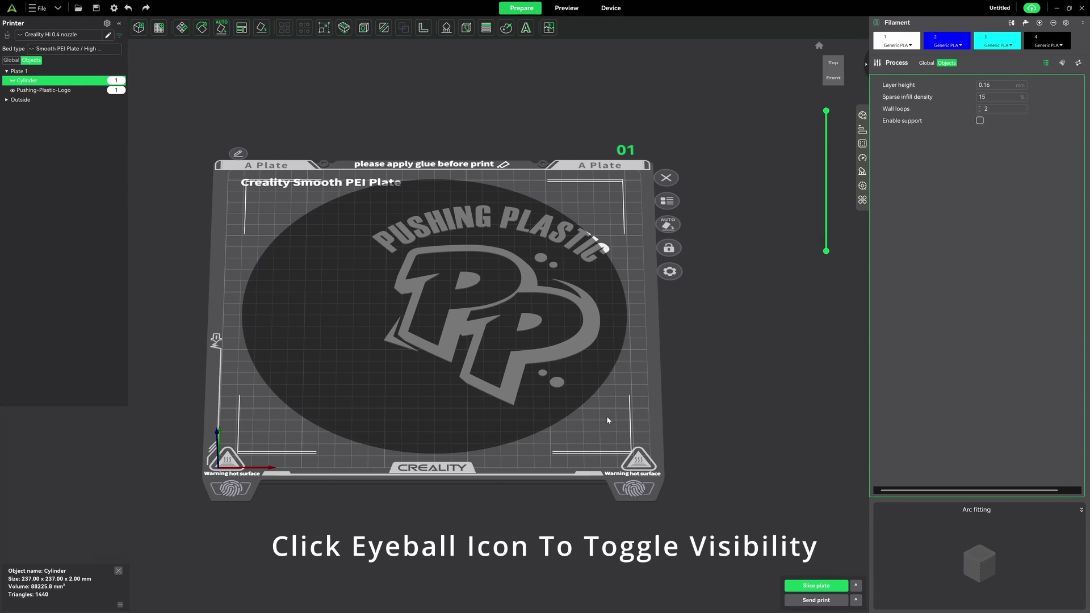
pyautogui.click(835, 64)
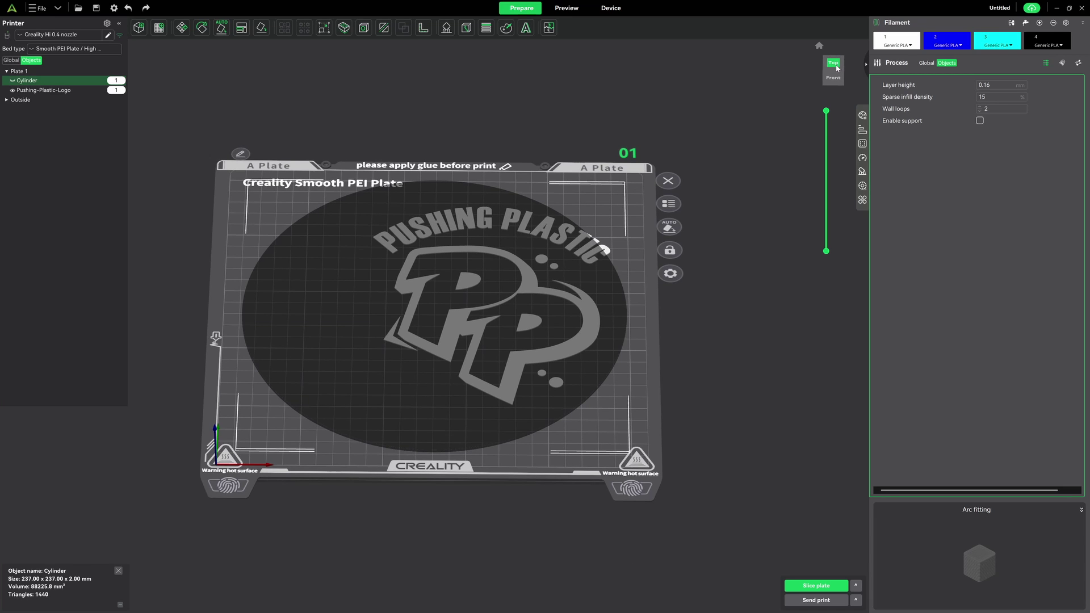
pyautogui.click(834, 66)
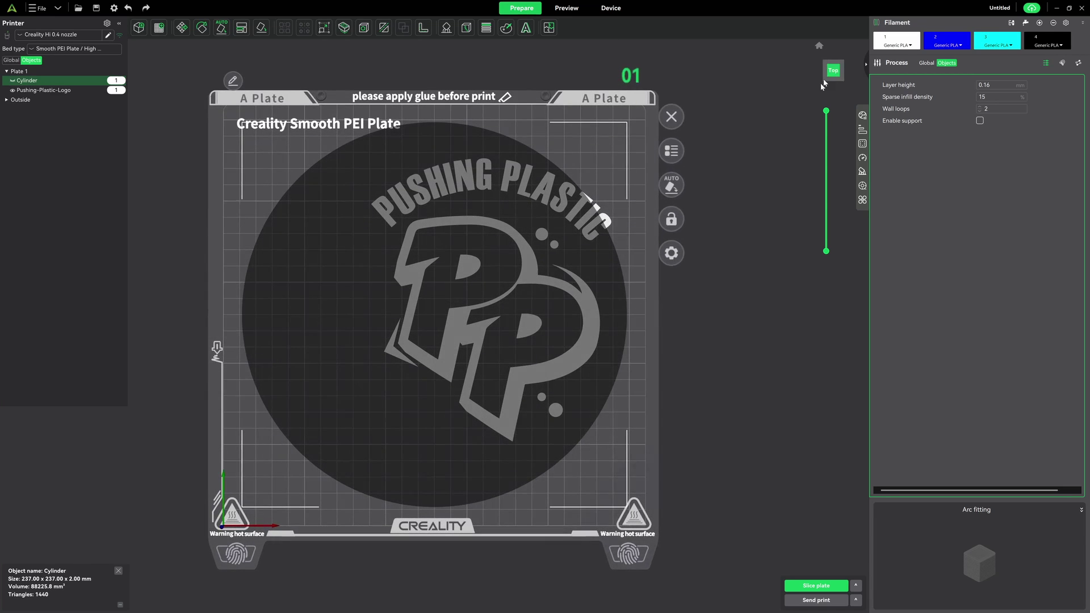
pyautogui.click(62, 91)
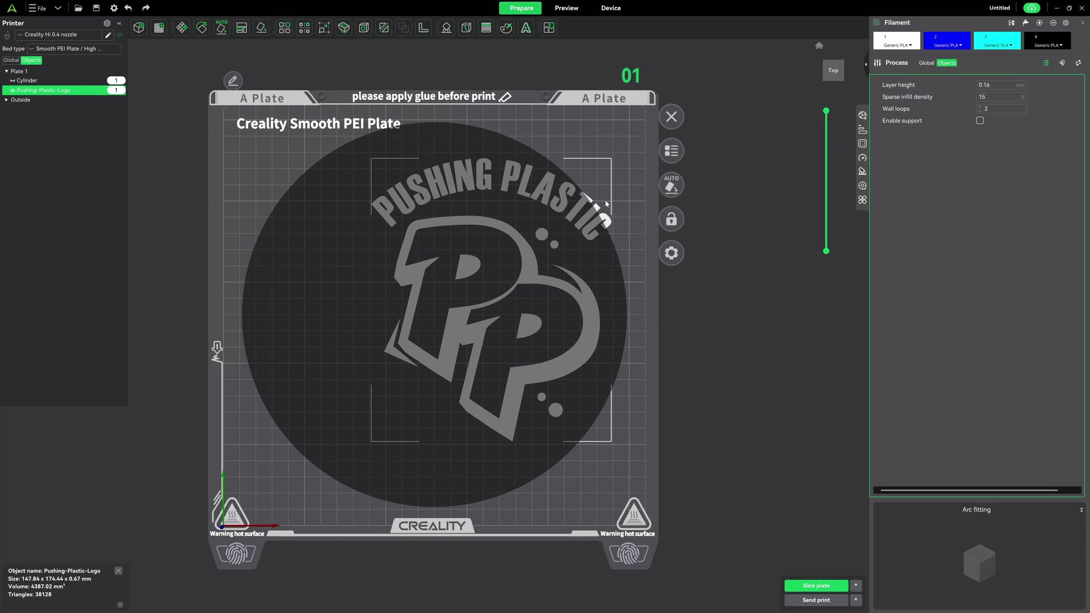
# Centre the logo on the plate and scale it up to about 169.56 × 200.06 mm
pyautogui.rightClick(606, 222)
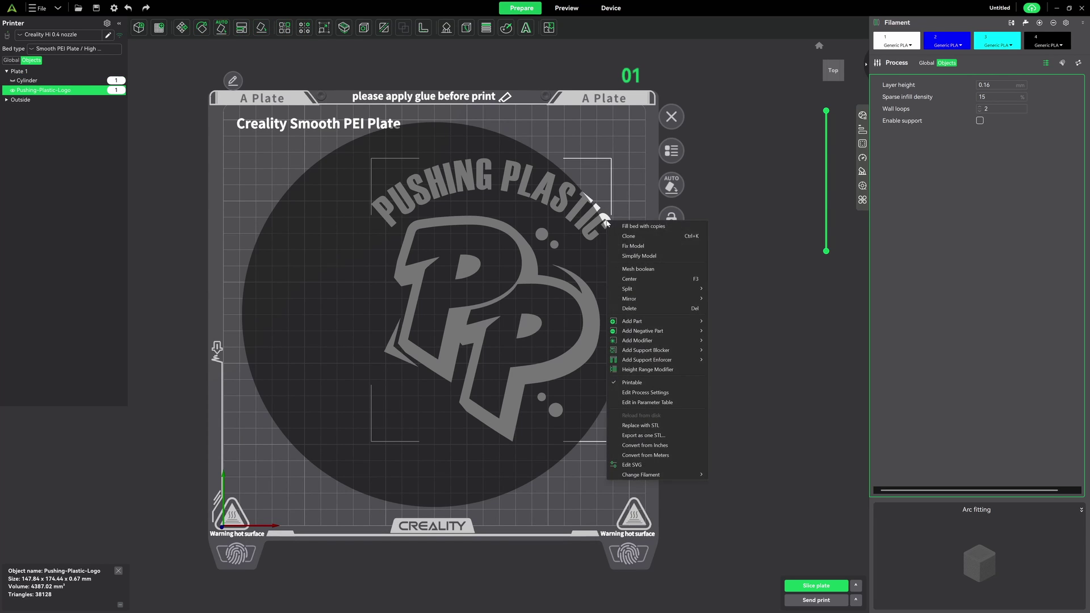
pyautogui.click(634, 278)
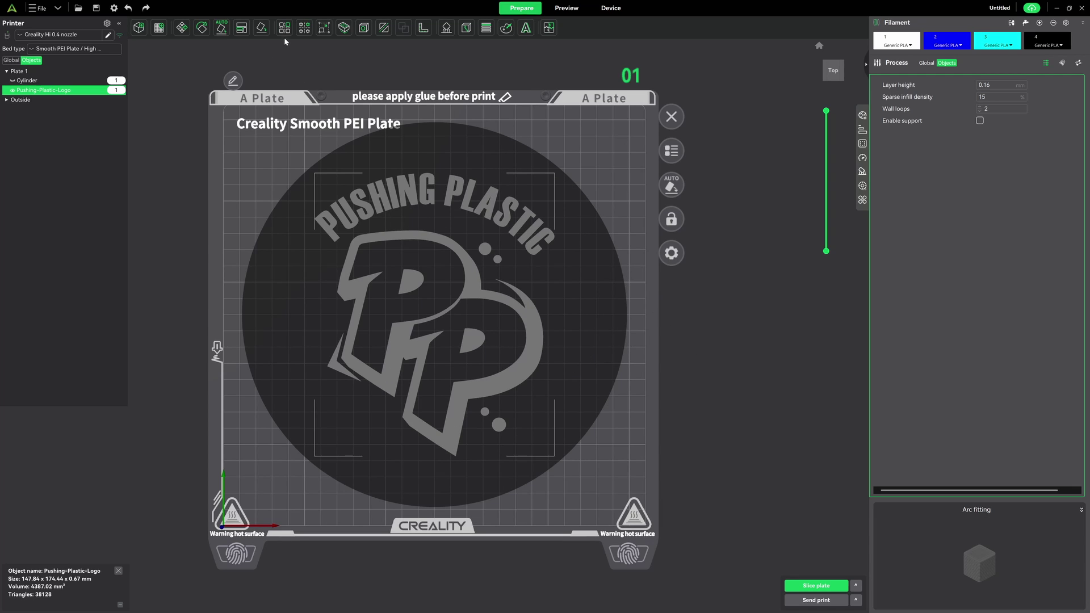
pyautogui.click(324, 28)
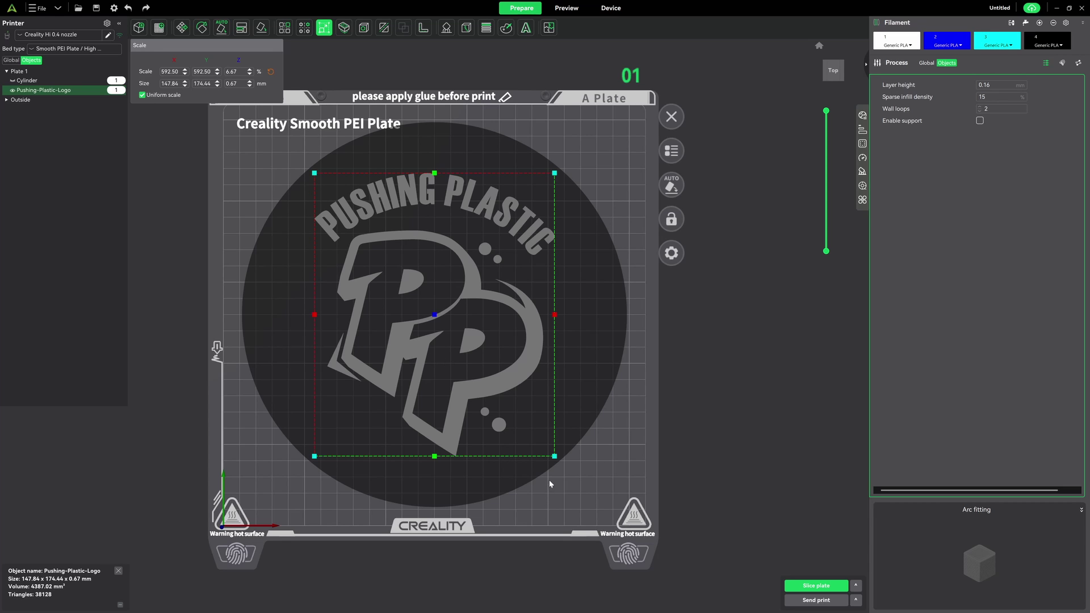
pyautogui.moveTo(556, 457)
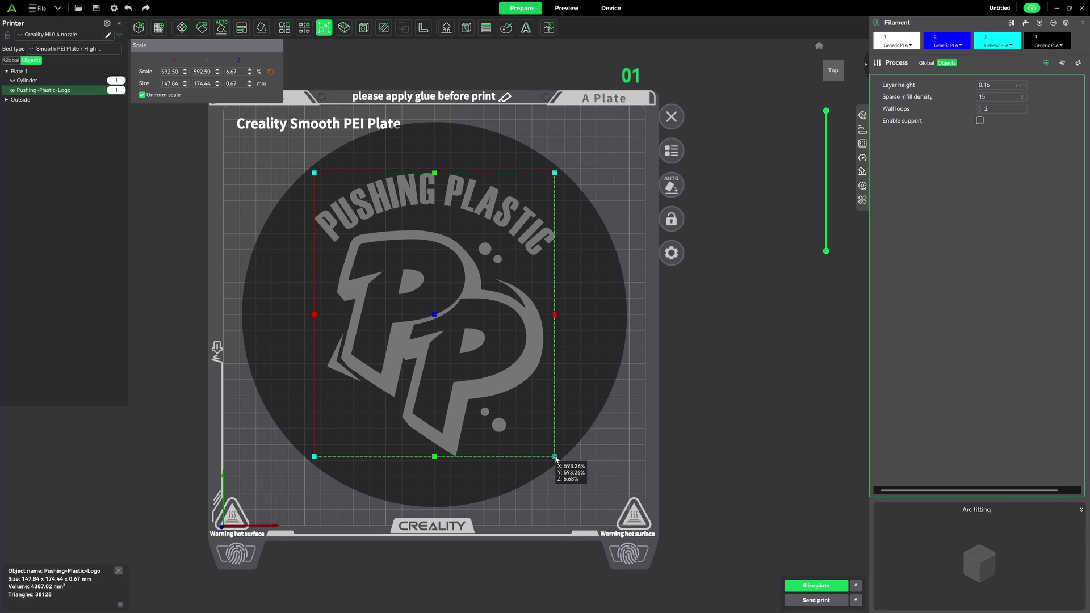
pyautogui.moveTo(555, 458); pyautogui.dragTo(579, 476)
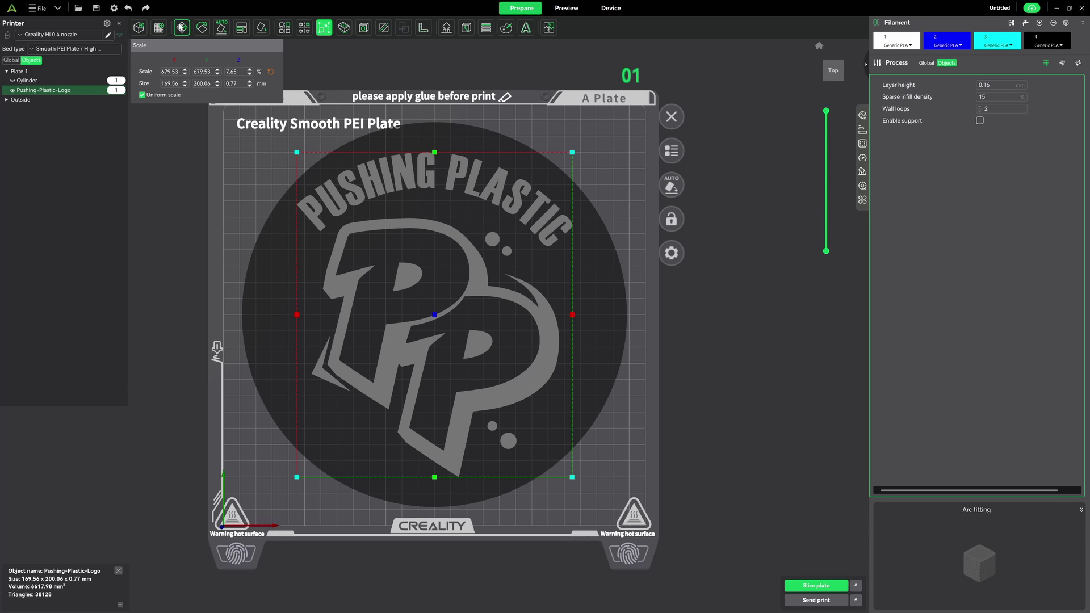
# Nudge the logo slightly along the X axis with the Move tool
pyautogui.click(182, 27)
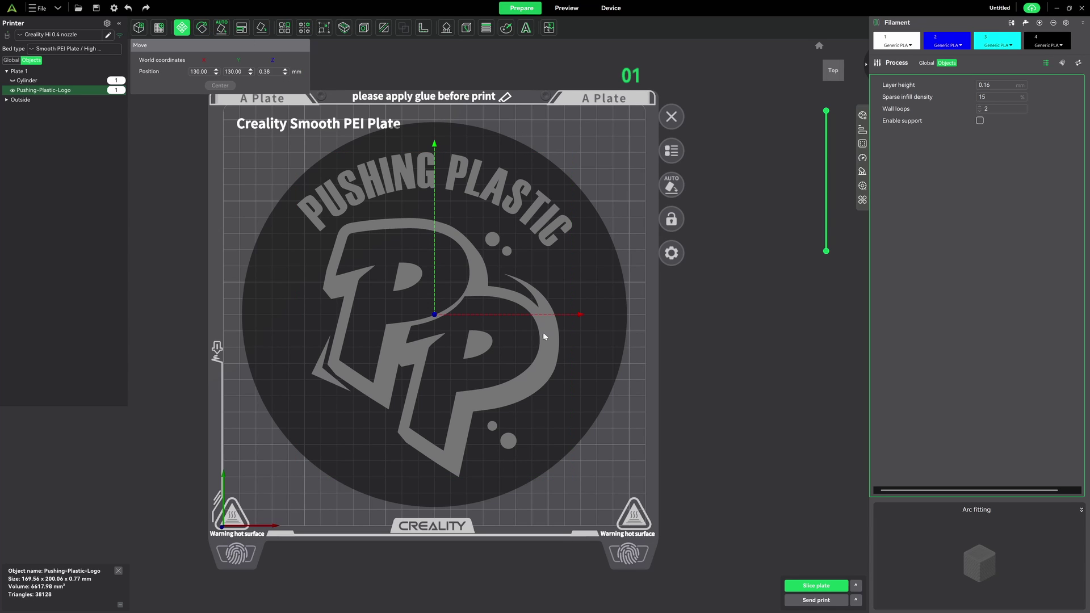
pyautogui.moveTo(580, 318); pyautogui.dragTo(584, 318)
pyautogui.click(739, 450)
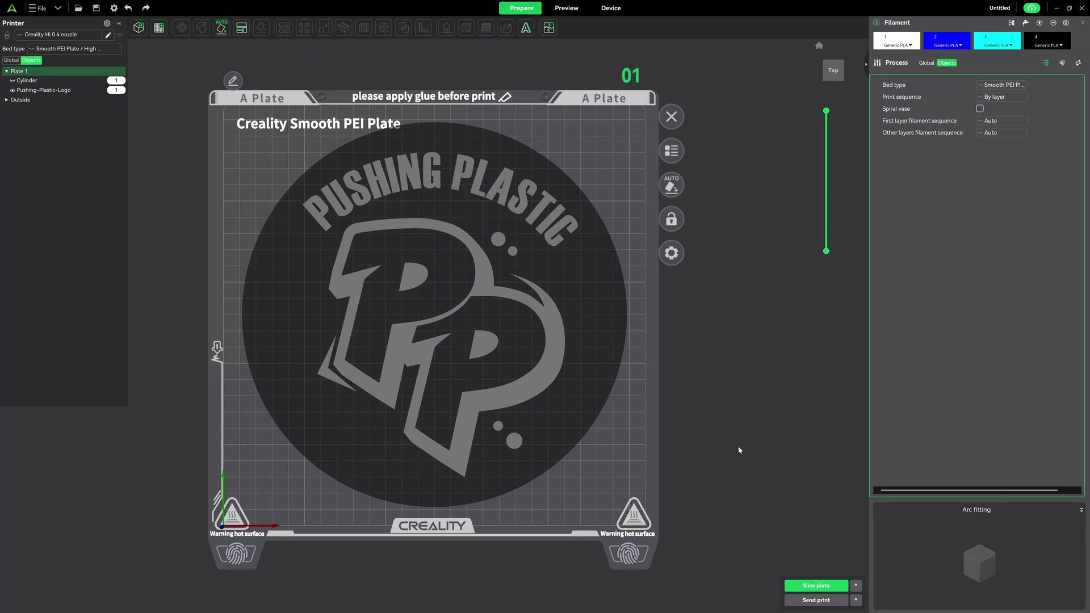
pyautogui.moveTo(739, 449); pyautogui.dragTo(733, 429)
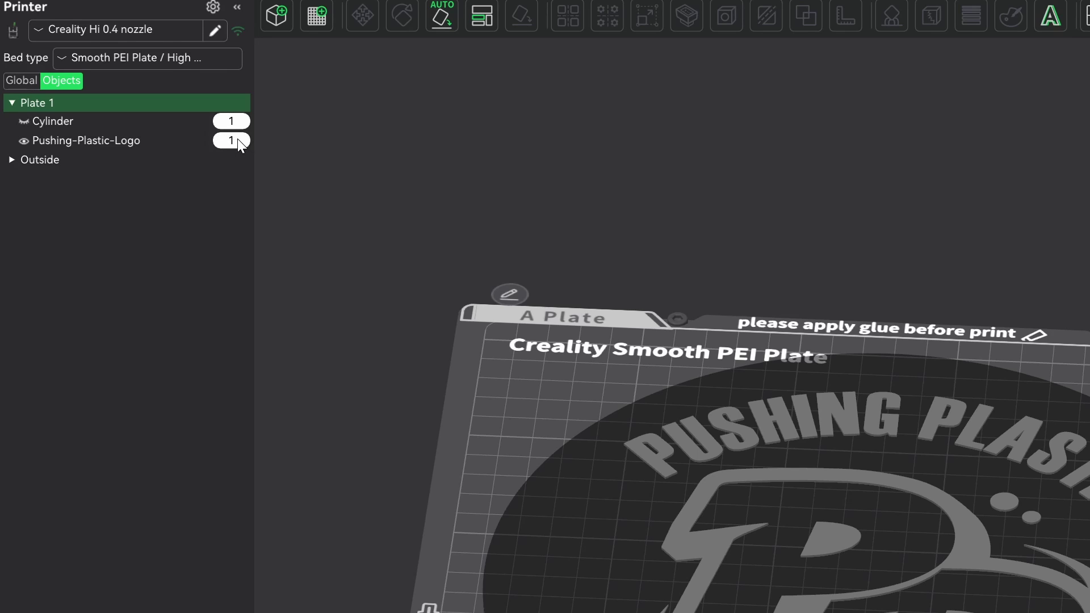
# Assign the Pushing-Plastic-Logo to blue filament 2 in the object list
pyautogui.click(238, 140)
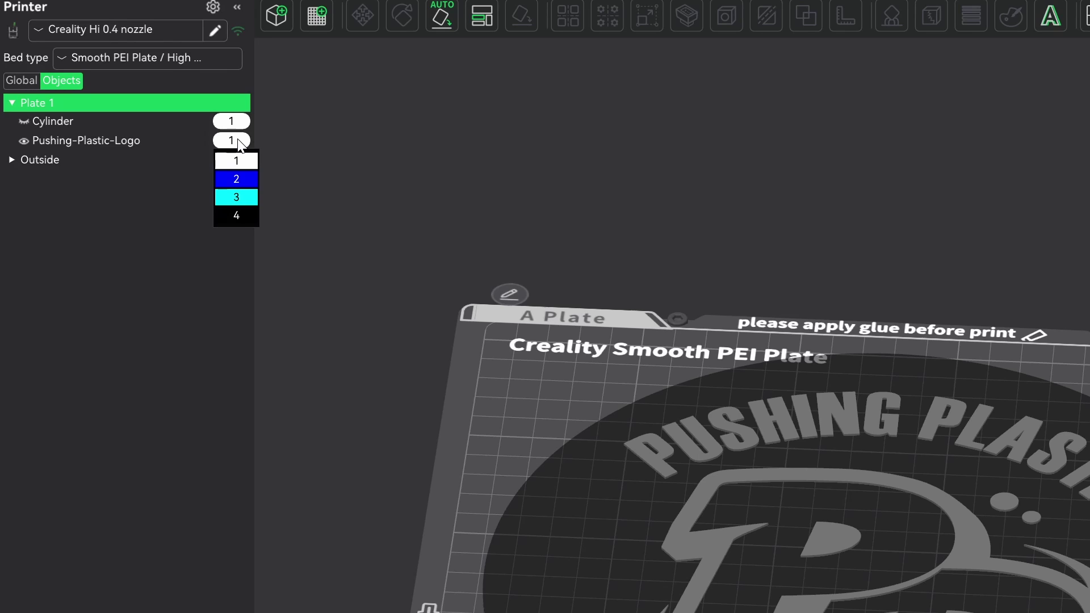
pyautogui.click(247, 181)
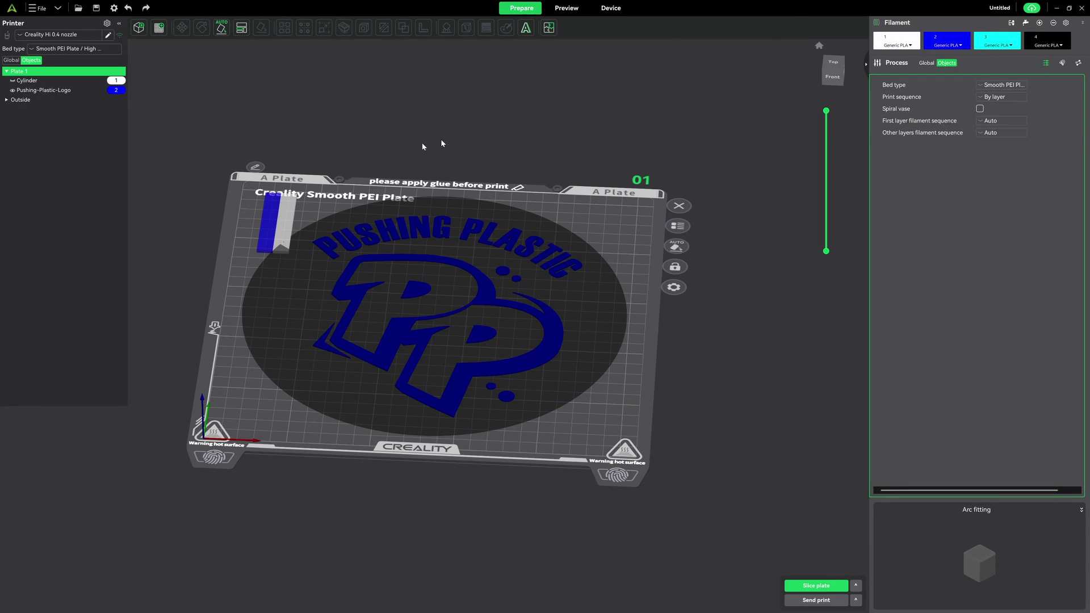
pyautogui.moveTo(276, 217); pyautogui.dragTo(254, 210)
pyautogui.moveTo(510, 487); pyautogui.dragTo(534, 447)
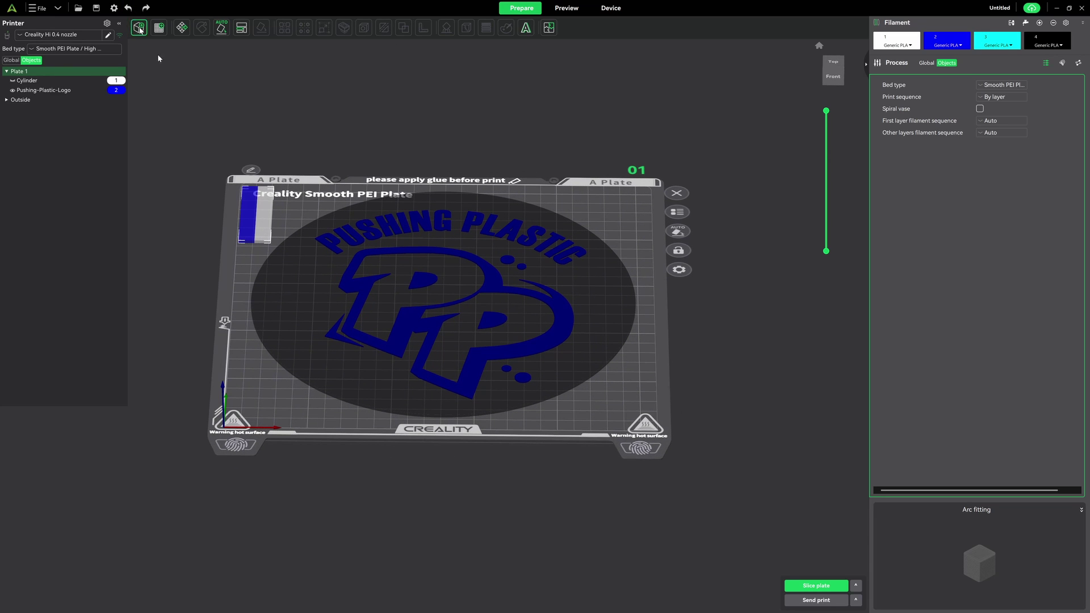
# Rotate the Pushing-Plastic-Logo 180° with the Rotate tool so it lies face-down
pyautogui.click(45, 91)
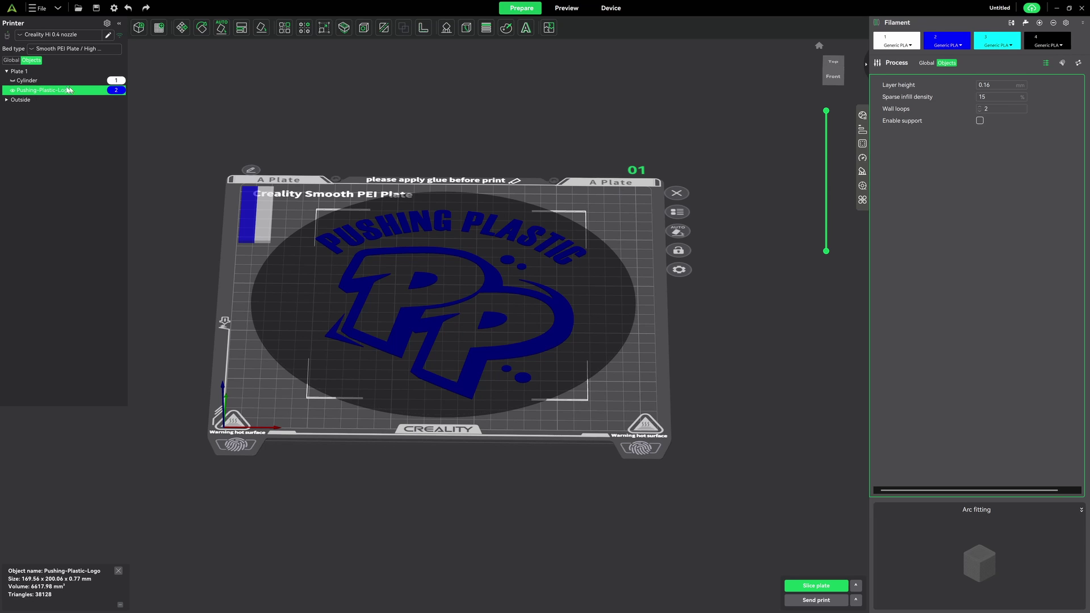
pyautogui.click(202, 28)
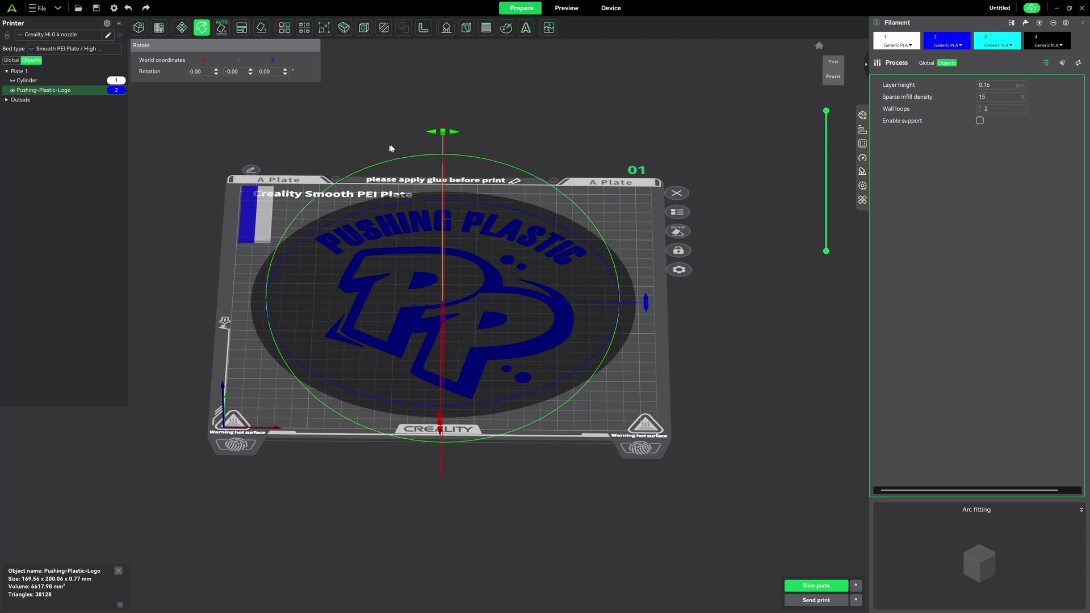
pyautogui.moveTo(442, 132); pyautogui.dragTo(461, 464)
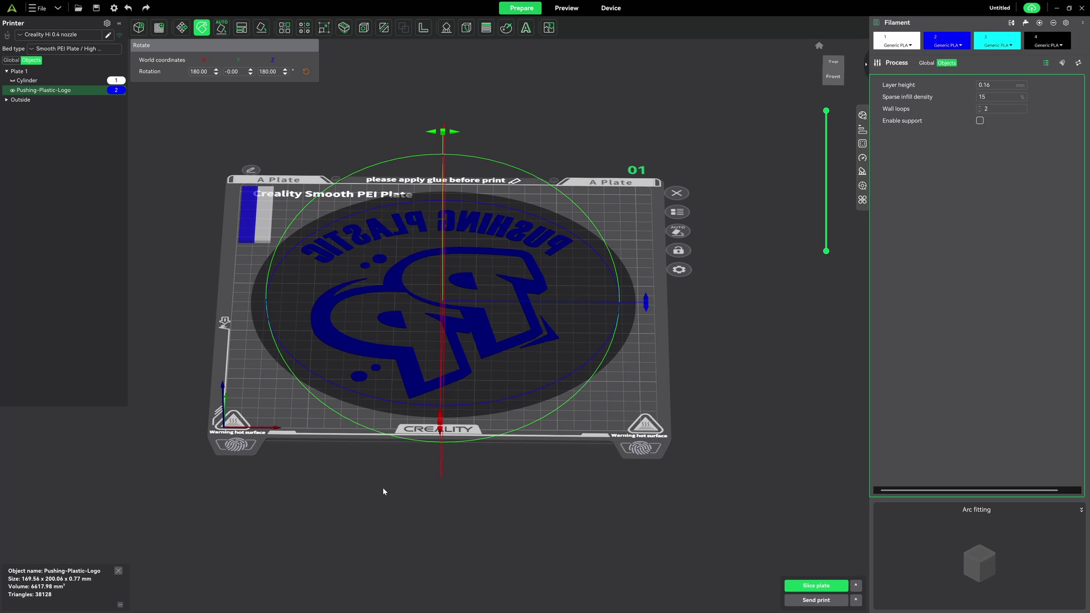
pyautogui.moveTo(382, 487); pyautogui.dragTo(372, 454)
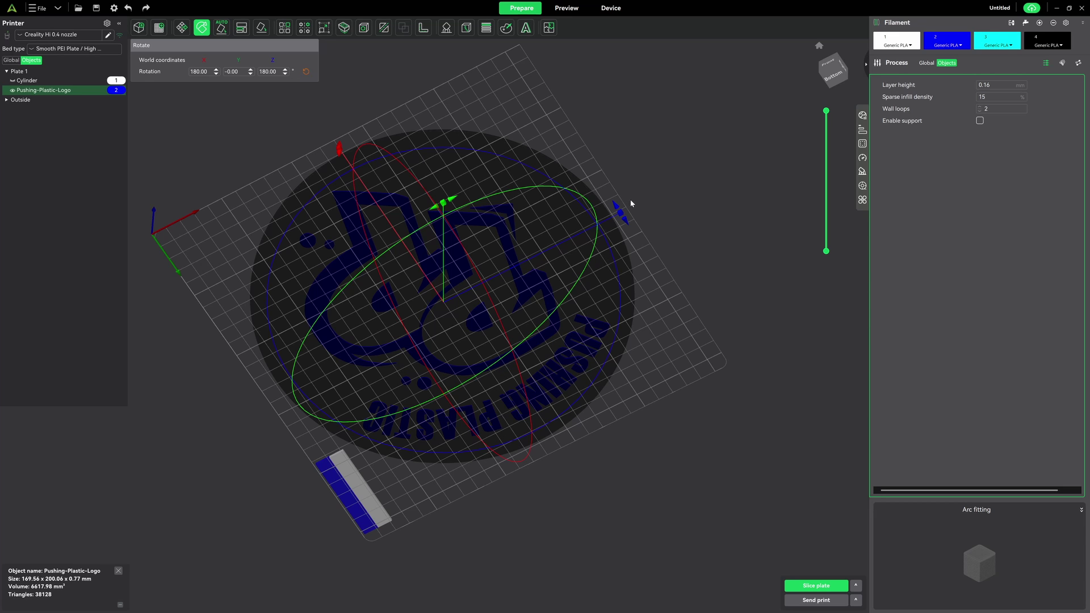
pyautogui.press('0')
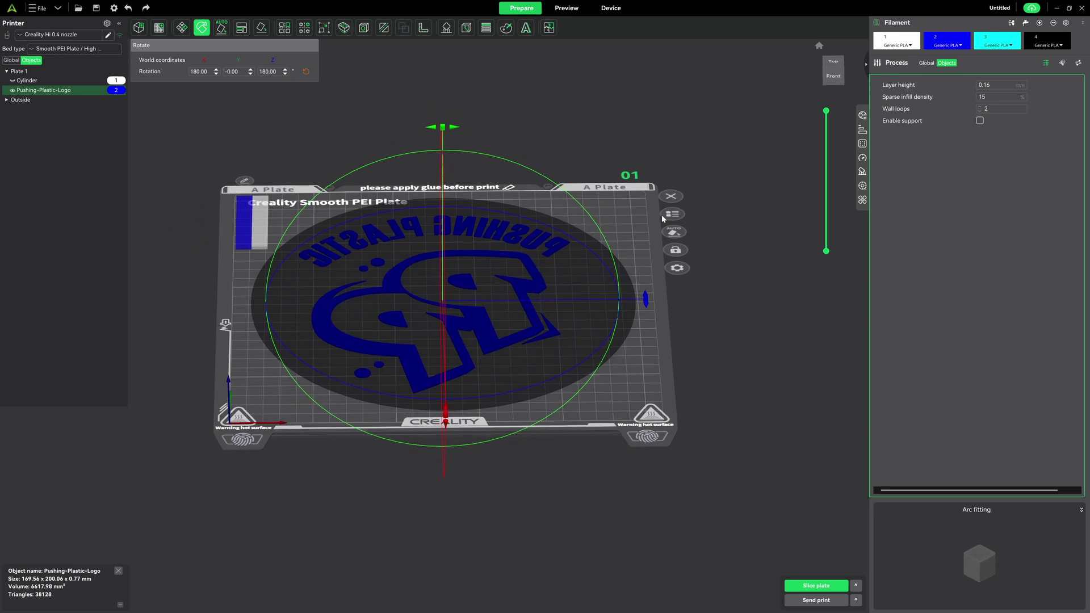
# Show the Cylinder disc again on Plate 1
pyautogui.click(18, 81)
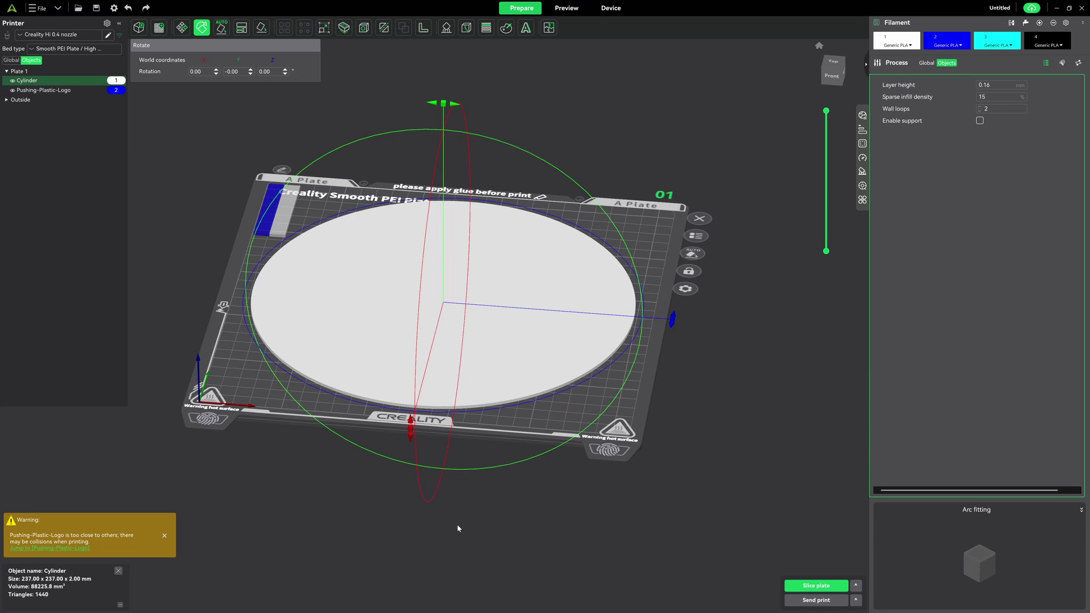
pyautogui.click(246, 452)
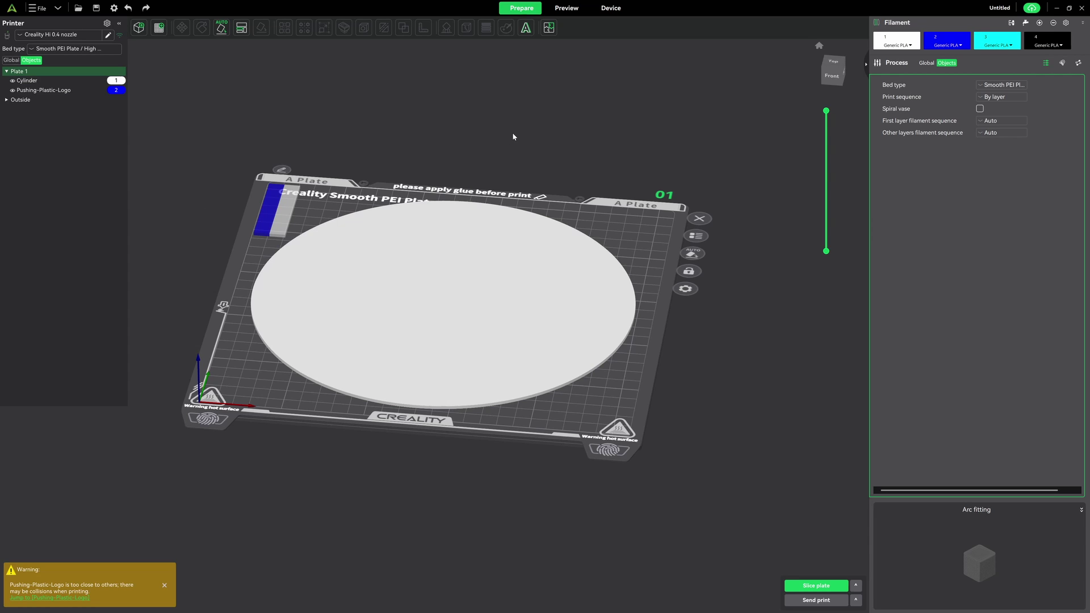
pyautogui.hotkey('ctrl', 'a')
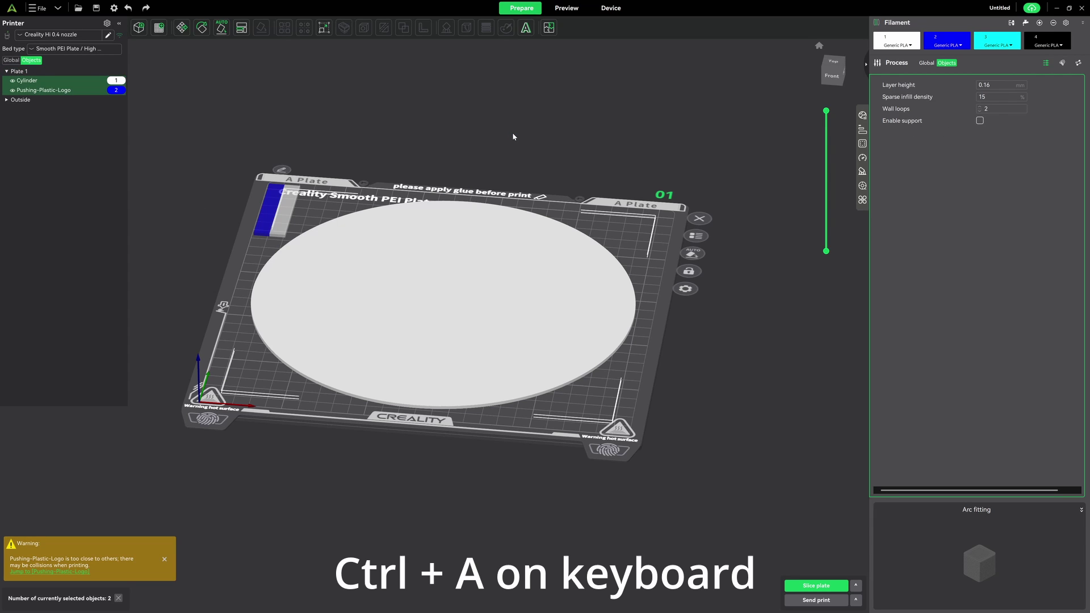
pyautogui.click(219, 97)
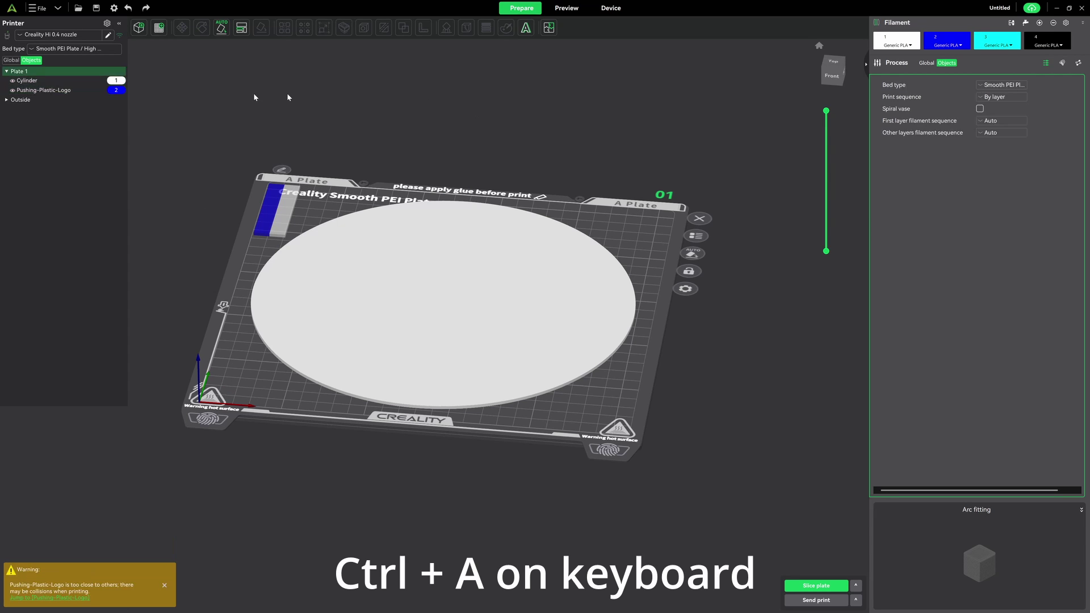
# Select both the Cylinder and the Pushing-Plastic-Logo in the object list
pyautogui.click(29, 83)
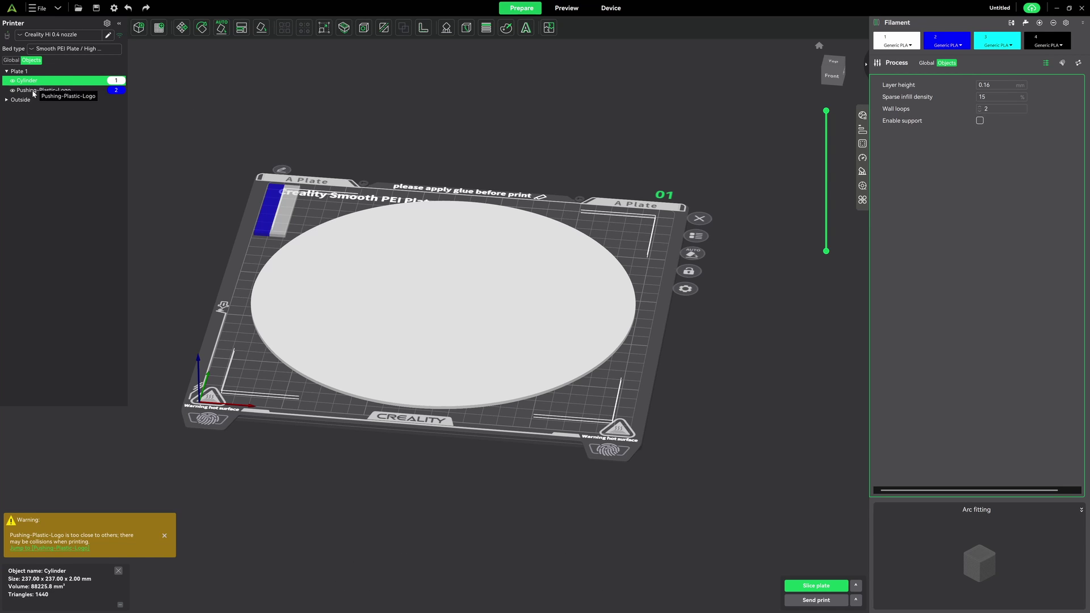
pyautogui.keyDown('ctrl'); pyautogui.click(33, 91); pyautogui.keyUp('ctrl')
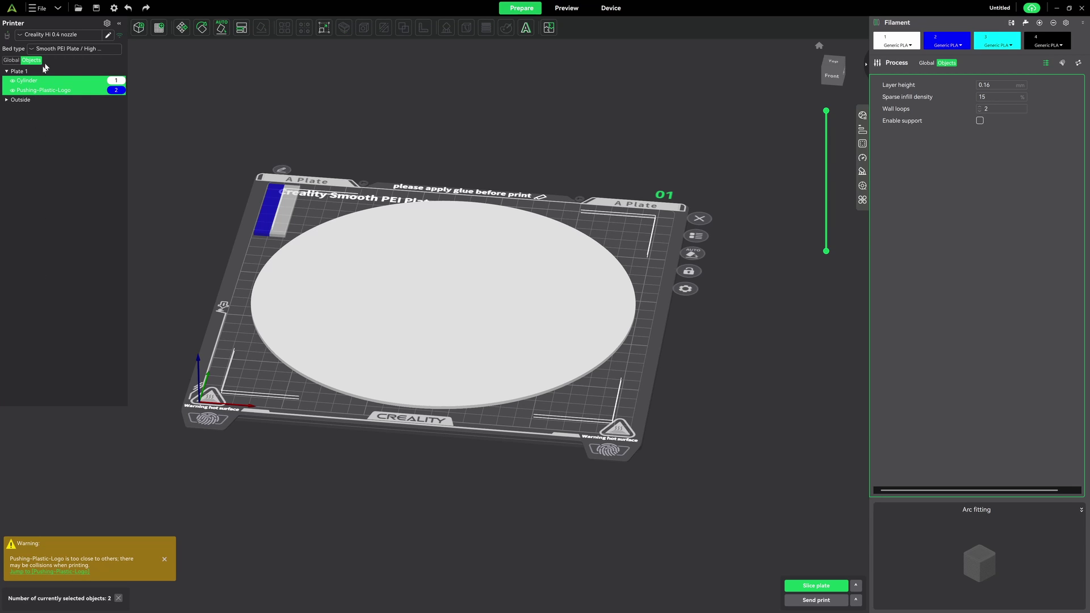
pyautogui.click(34, 80)
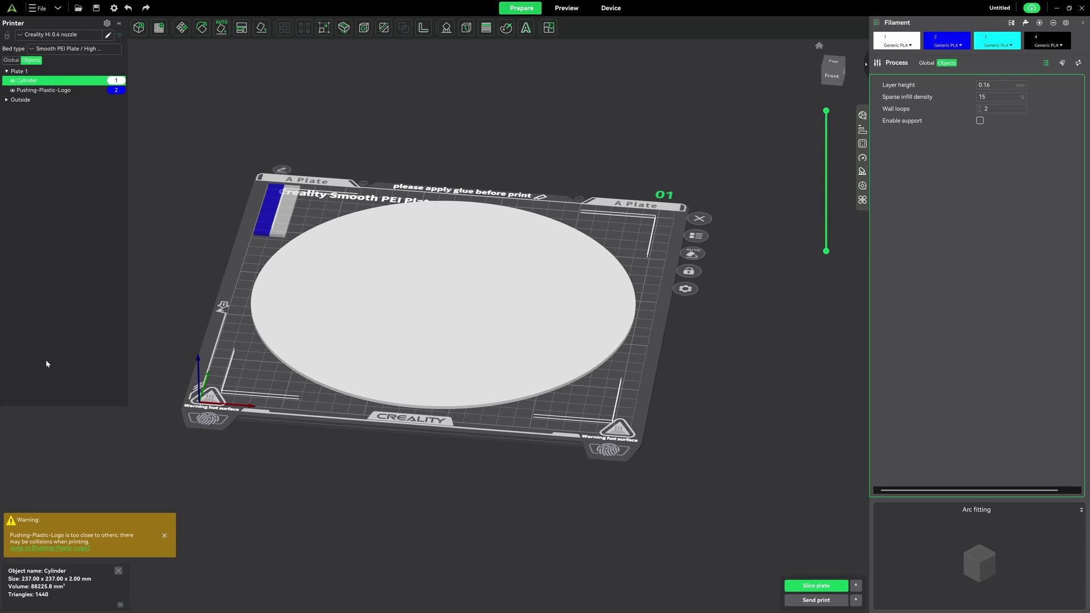
pyautogui.keyDown('ctrl'); pyautogui.click(54, 91); pyautogui.keyUp('ctrl')
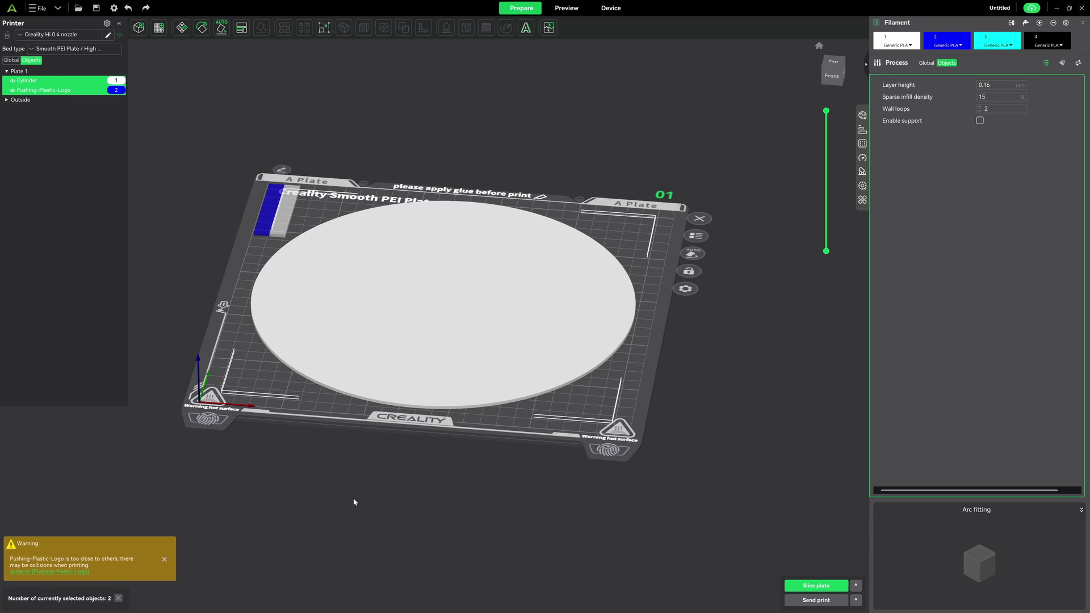
pyautogui.moveTo(353, 499)
pyautogui.mouseDown()
pyautogui.moveTo(353, 477)
pyautogui.moveTo(353, 496)
pyautogui.mouseUp()
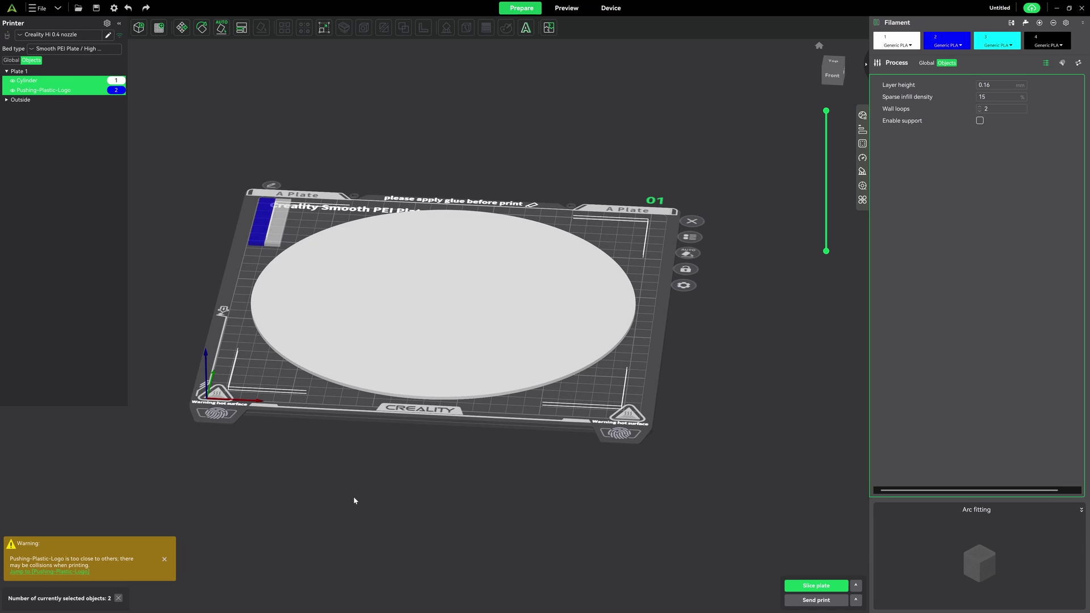
# Assemble the disc and logo, inspect from front and above, then split them back into objects
pyautogui.rightClick(309, 266)
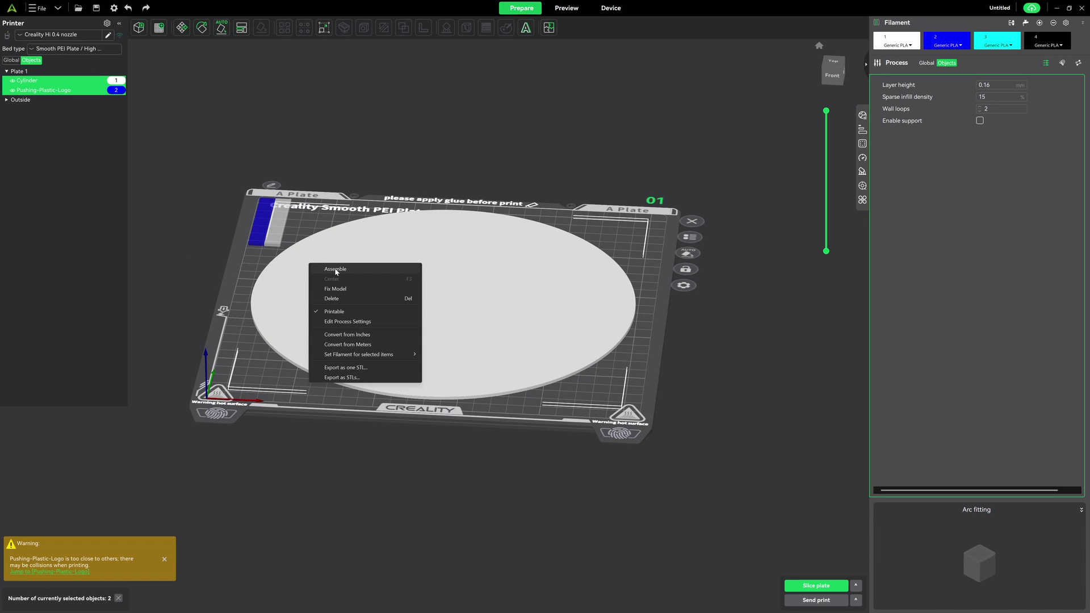
pyautogui.click(335, 270)
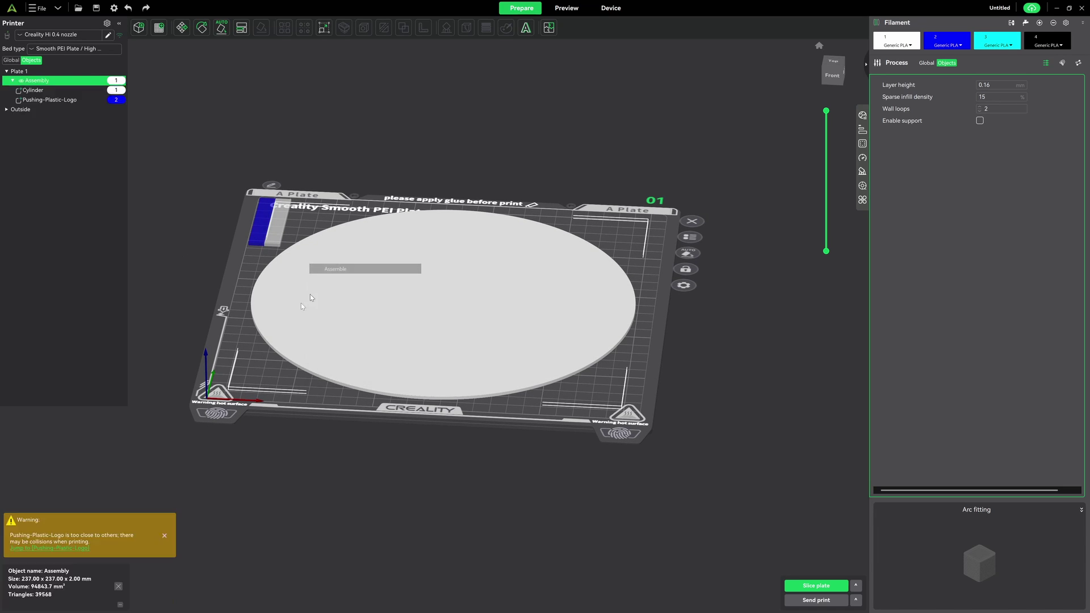
pyautogui.press('1')
pyautogui.moveTo(257, 446); pyautogui.dragTo(257, 427)
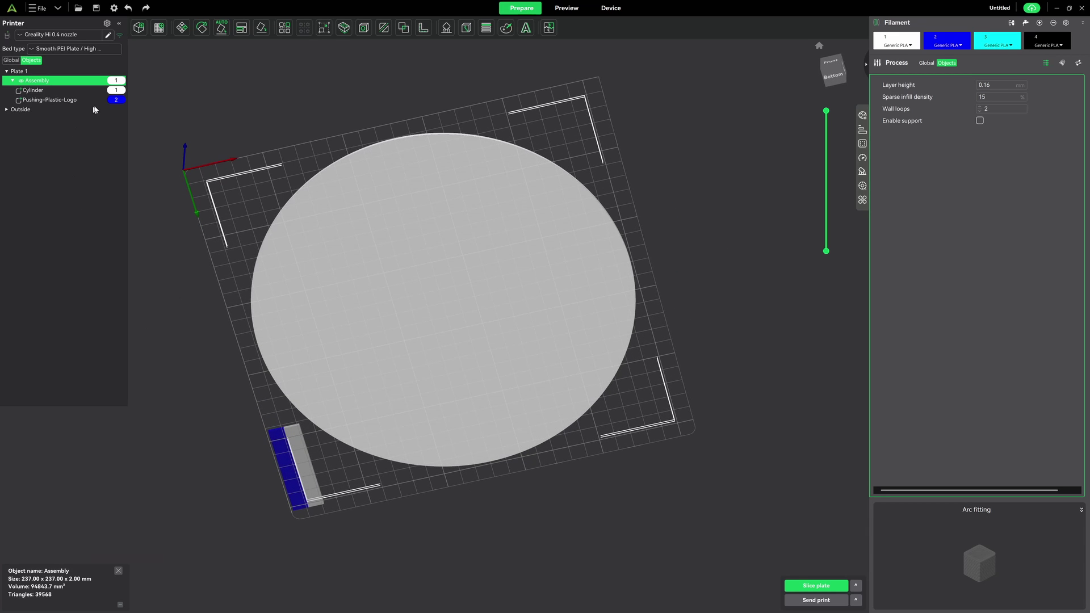
pyautogui.moveTo(521, 287)
pyautogui.mouseDown()
pyautogui.moveTo(522, 318)
pyautogui.moveTo(526, 282)
pyautogui.mouseUp()
pyautogui.click(284, 27)
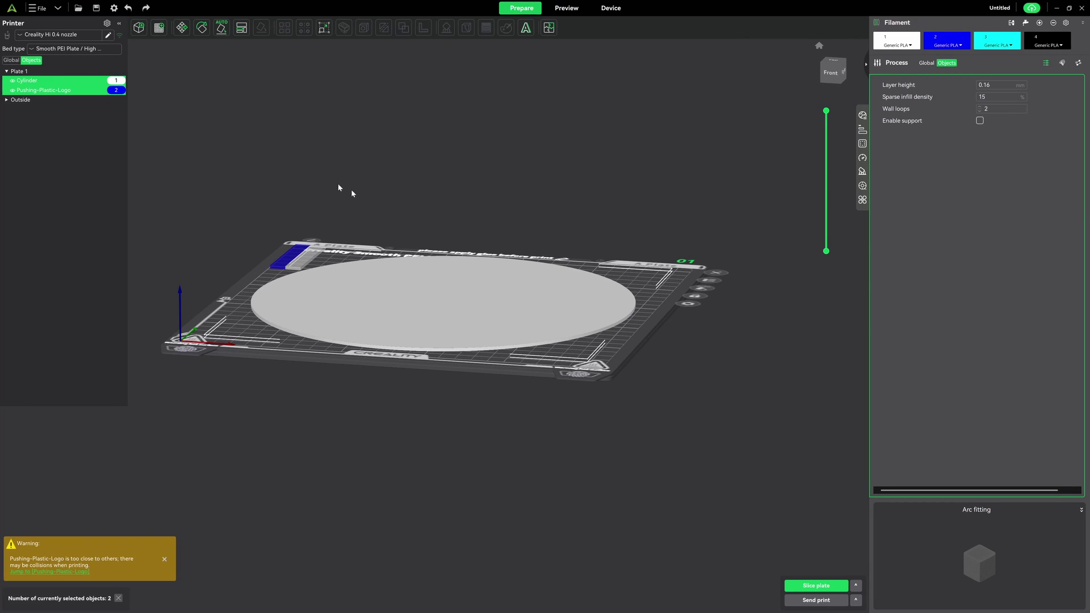
# Select the Cylinder to check its dimensions
pyautogui.click(56, 90)
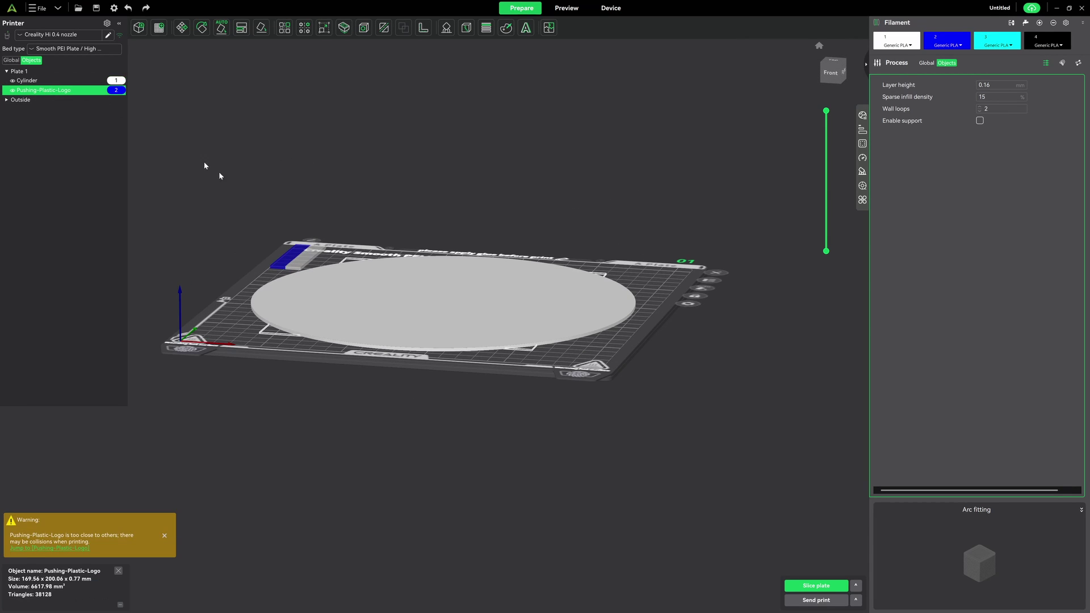
pyautogui.click(31, 80)
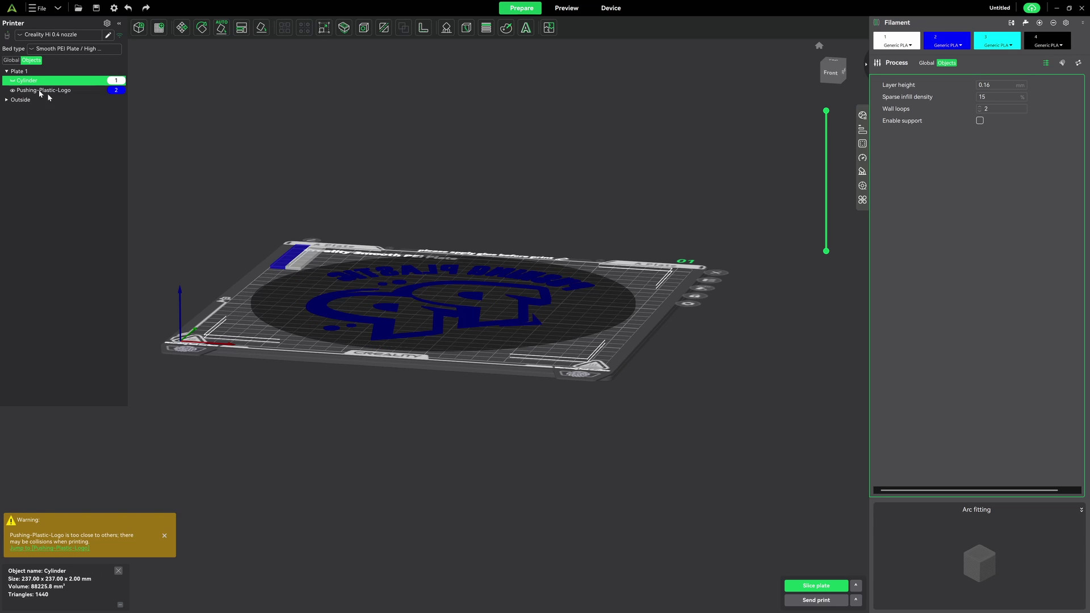
pyautogui.scroll(8, 372, 369)
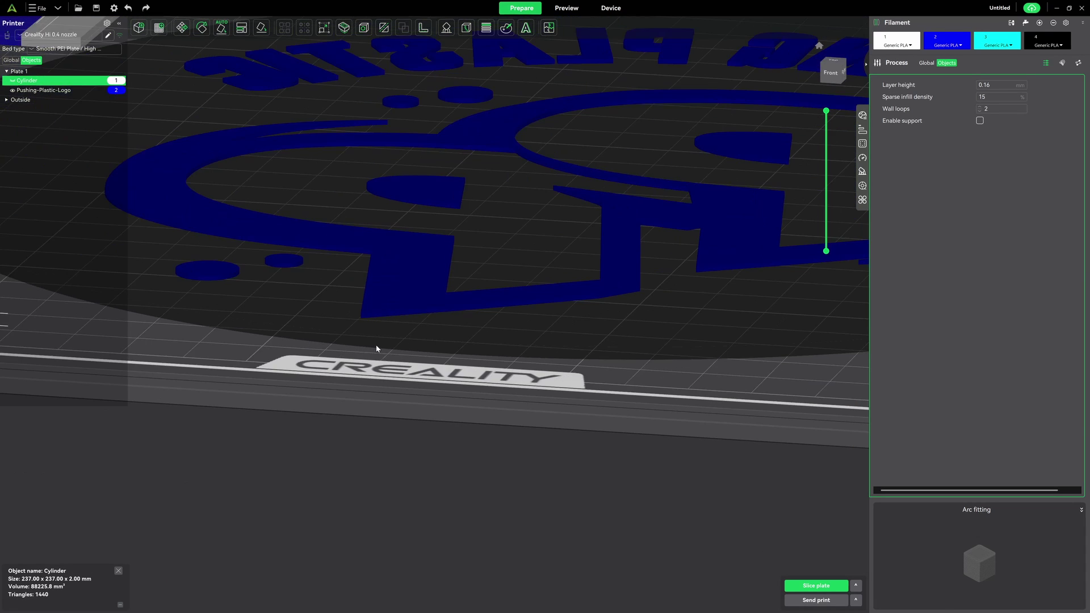
pyautogui.scroll(-5, 375, 345)
# Set the logo's Z size to 1 mm with non-uniform scaling, undoing the accidental uniform shrink
pyautogui.click(43, 91)
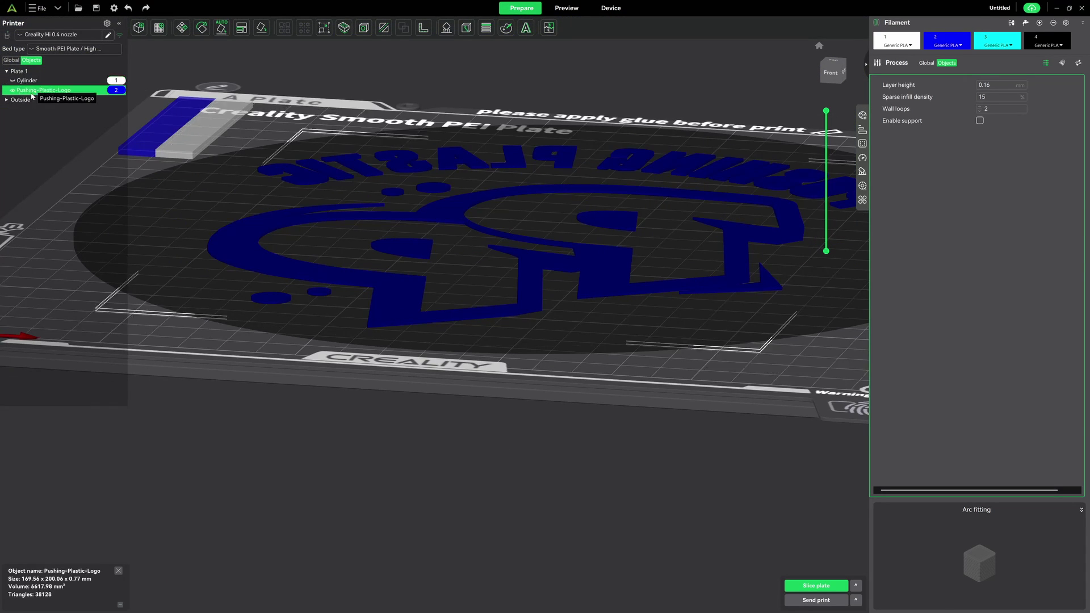
pyautogui.click(323, 27)
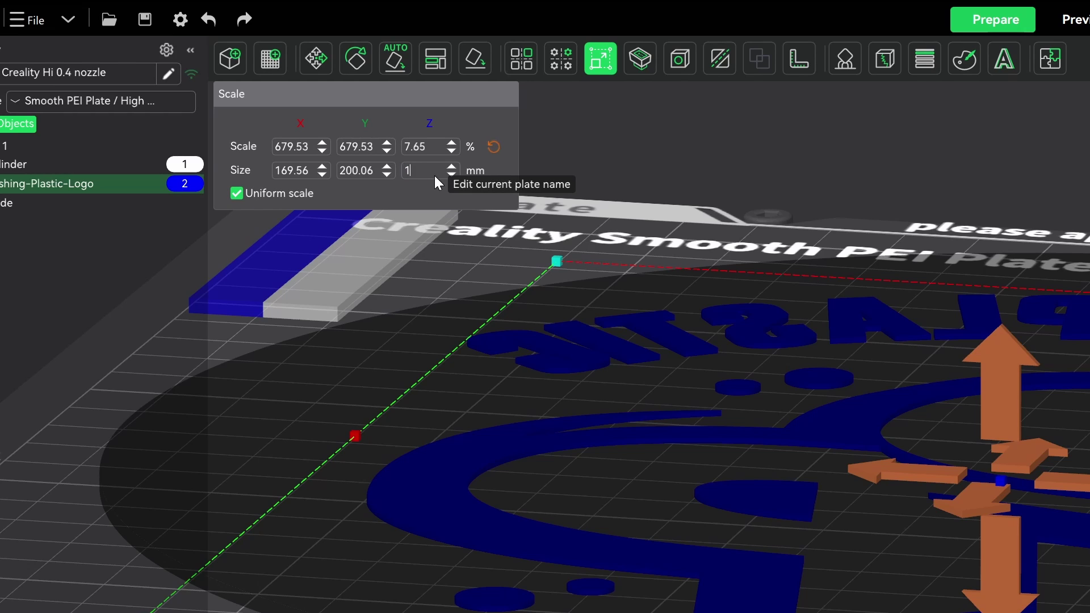
pyautogui.press('Return')
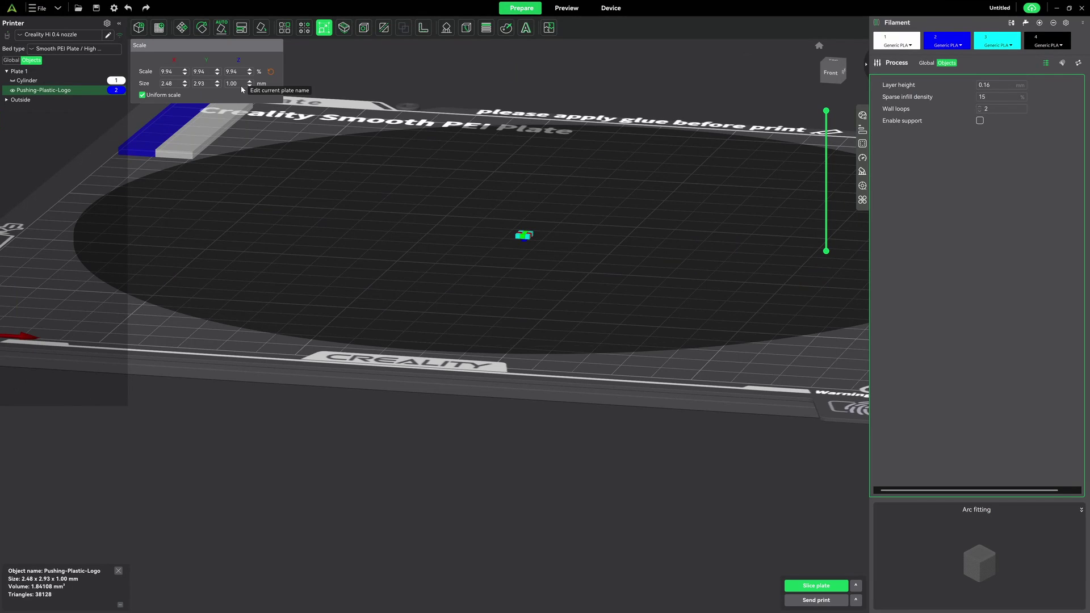
pyautogui.hotkey('ctrl', 'z')
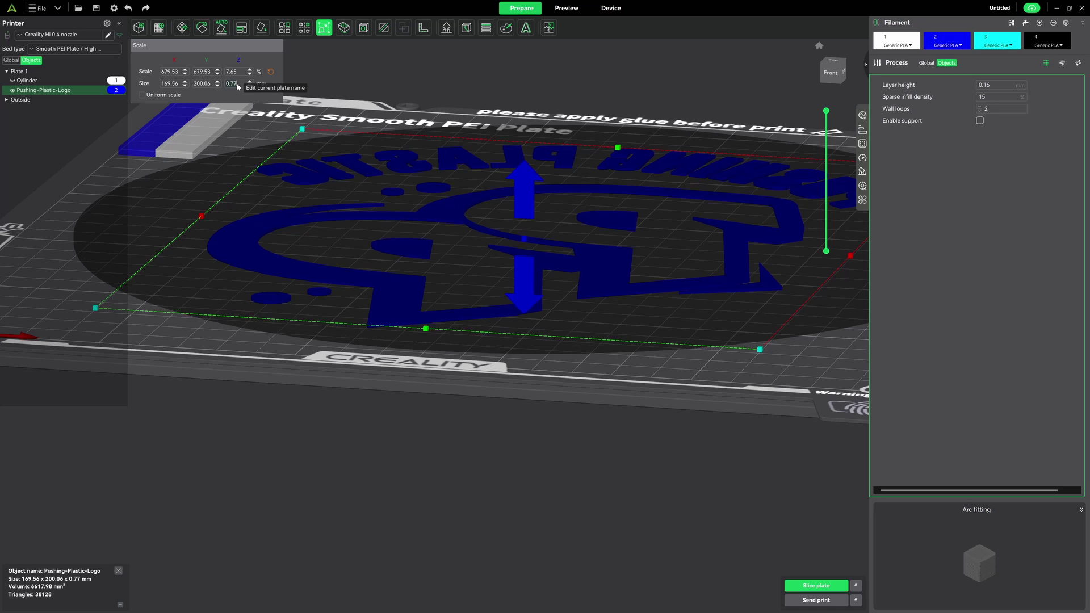
pyautogui.press('Return')
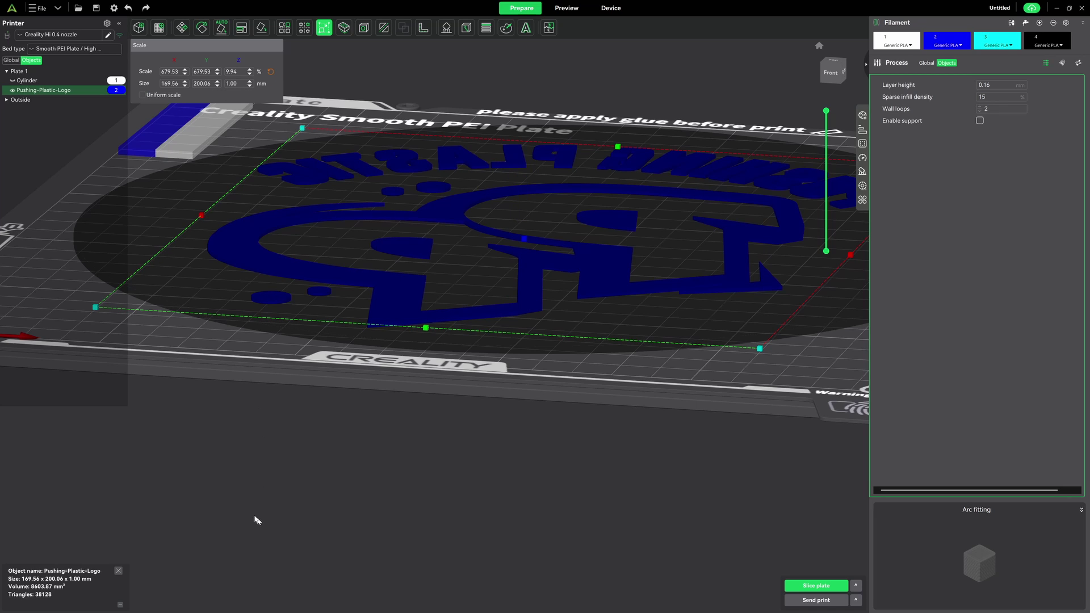
# Assemble Cylinder and Pushing-Plastic-Logo into one 237 × 237 × 2 mm Assembly and inspect it
pyautogui.click(17, 73)
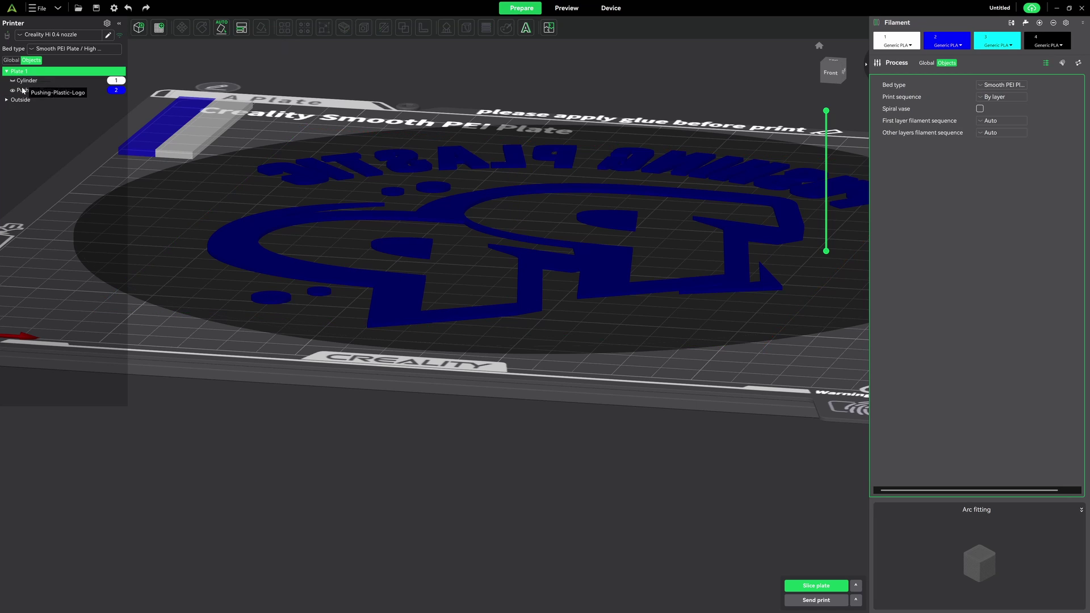
pyautogui.click(25, 83)
pyautogui.keyDown('ctrl'); pyautogui.click(26, 90); pyautogui.keyUp('ctrl')
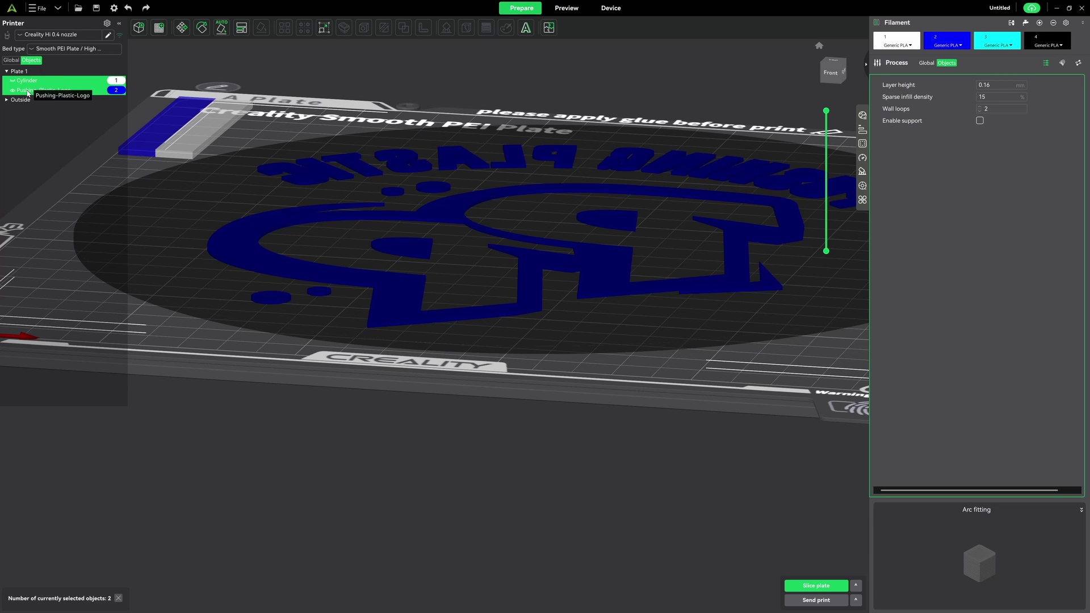
pyautogui.rightClick(27, 90)
pyautogui.click(57, 96)
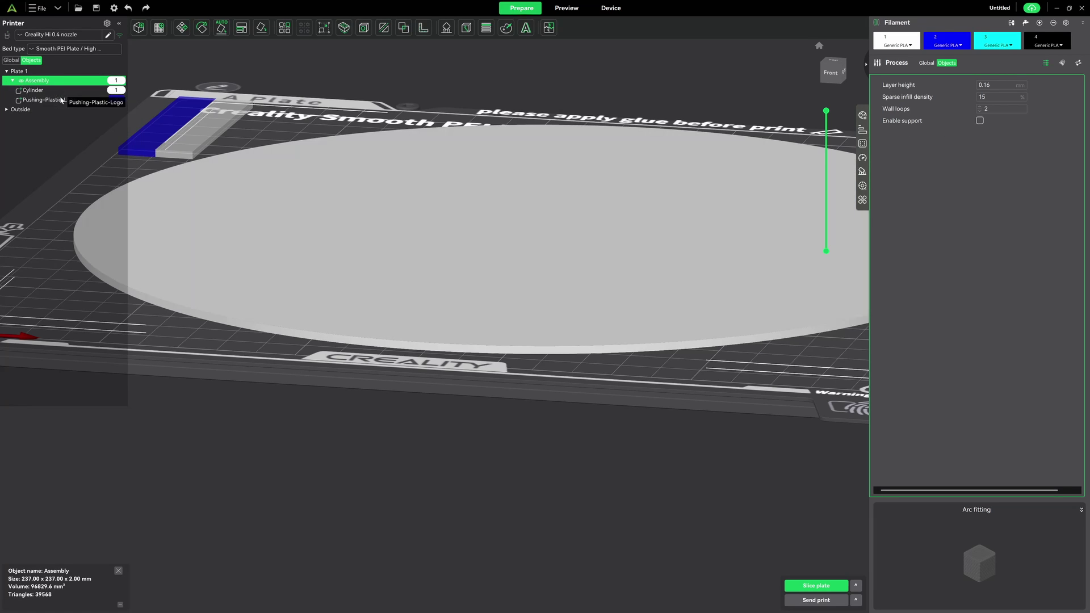
pyautogui.moveTo(250, 461); pyautogui.dragTo(249, 437)
pyautogui.scroll(-3, 248, 444)
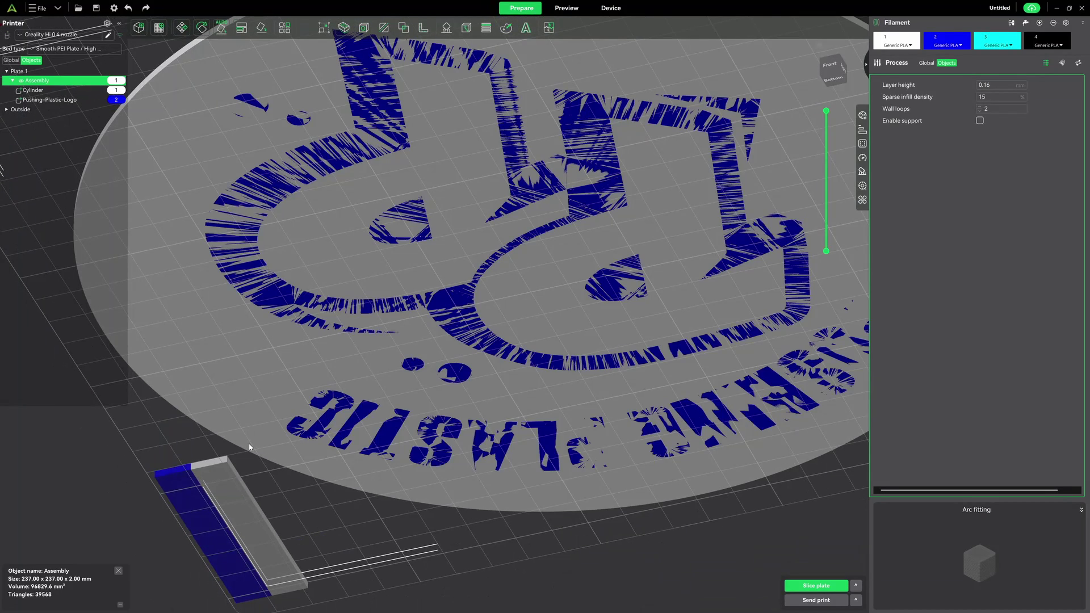
pyautogui.scroll(-5, 249, 444)
pyautogui.moveTo(559, 362); pyautogui.dragTo(619, 354)
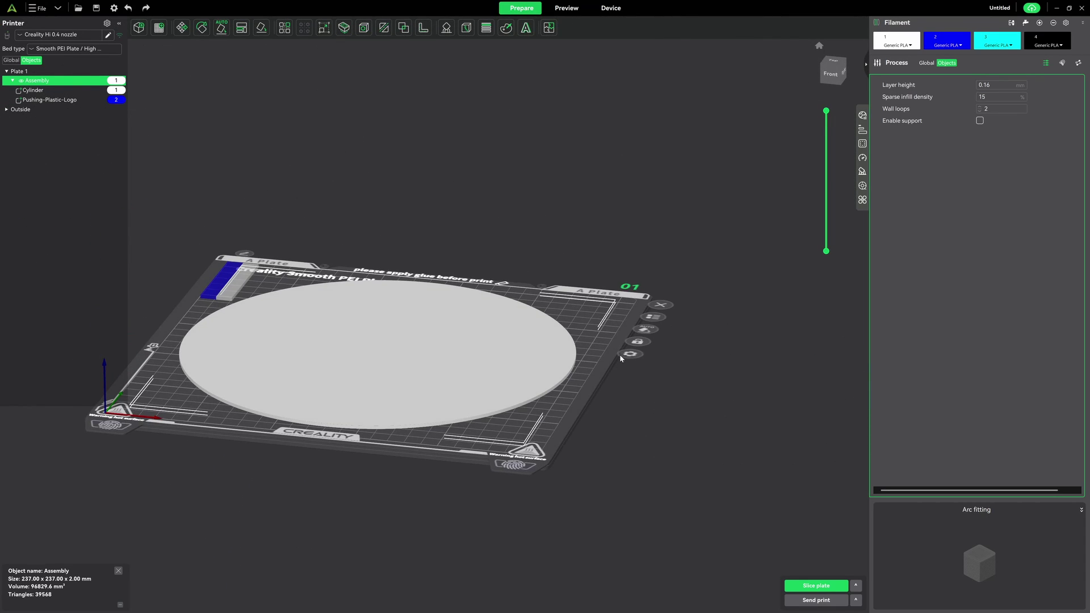
# Slice the plate and view the sliced disc from below and from a tilted angle
pyautogui.click(817, 586)
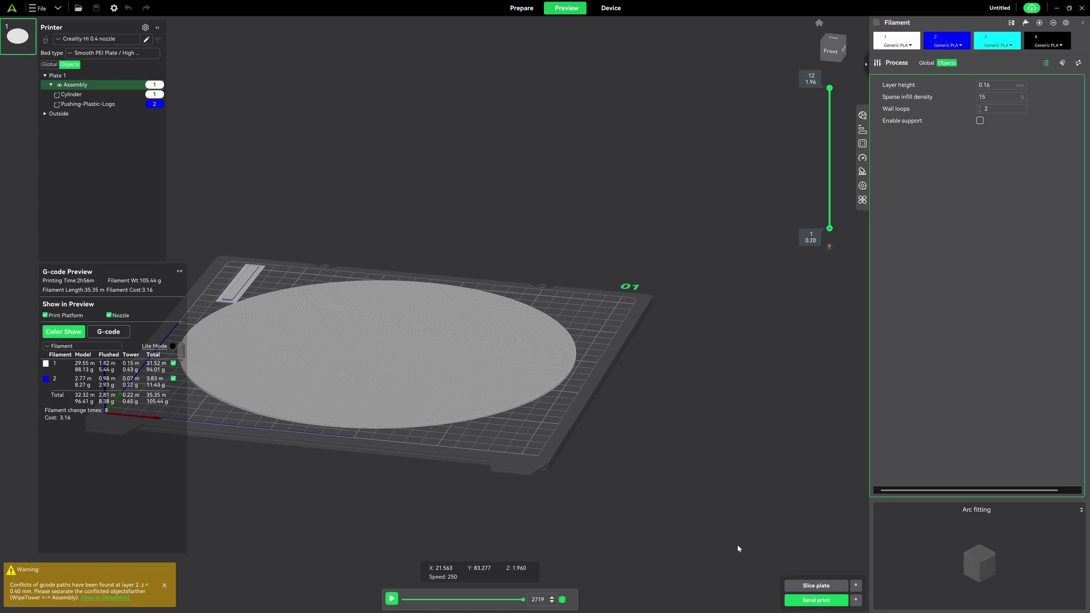
pyautogui.press('2')
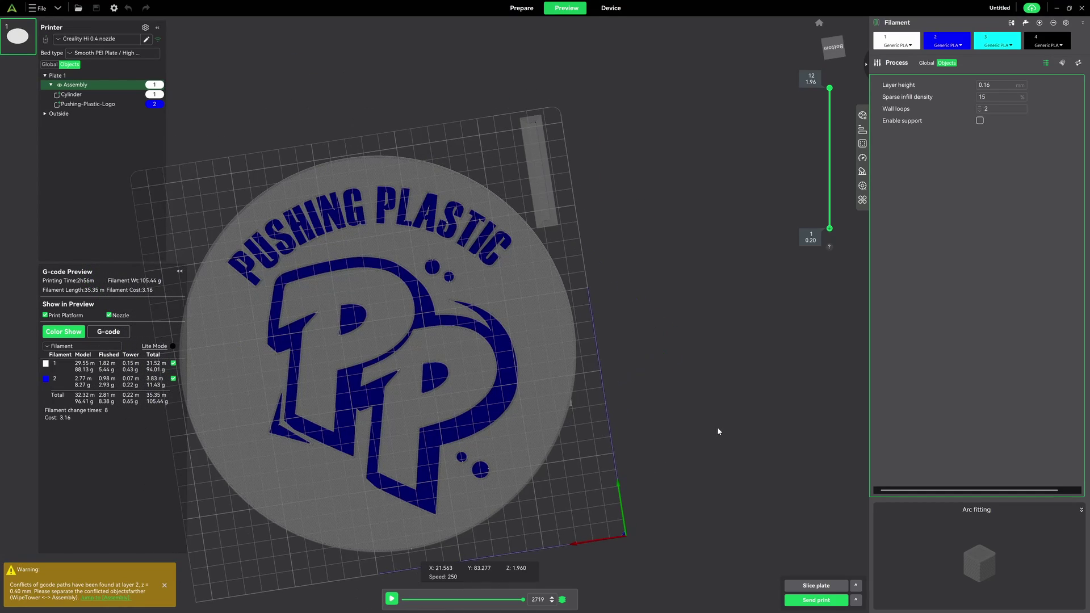
pyautogui.press('0')
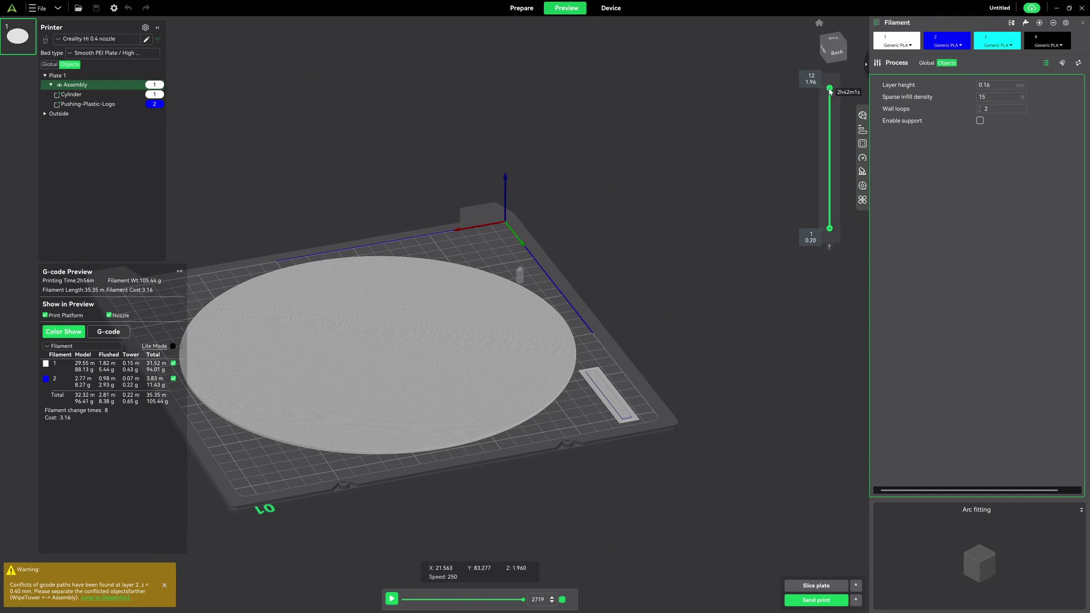
# Limit the preview to layer 7 and below, then bring up the preview colouring choices
pyautogui.moveTo(830, 90); pyautogui.dragTo(829, 163)
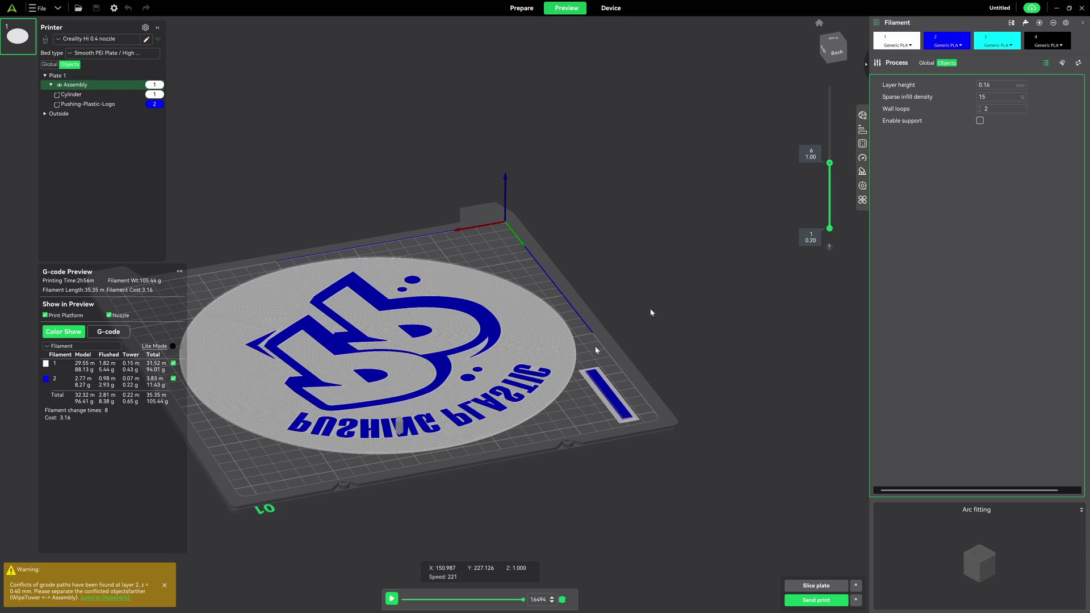
pyautogui.scroll(10, 489, 404)
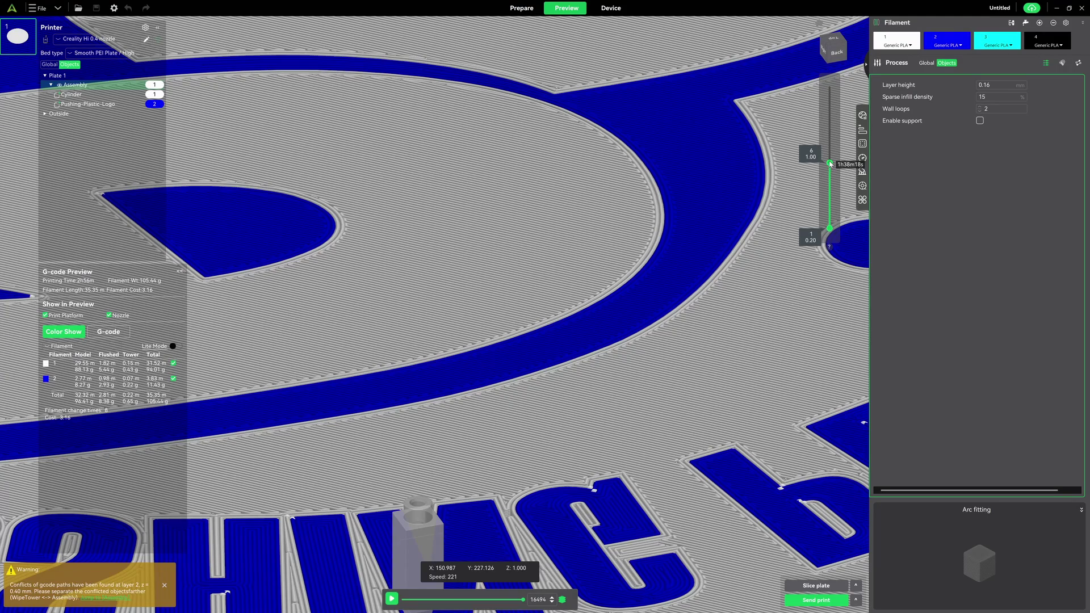
pyautogui.scroll(1, 829, 161)
pyautogui.scroll(-1, 828, 161)
pyautogui.scroll(1, 827, 159)
pyautogui.scroll(-1, 827, 160)
pyautogui.scroll(6, 827, 161)
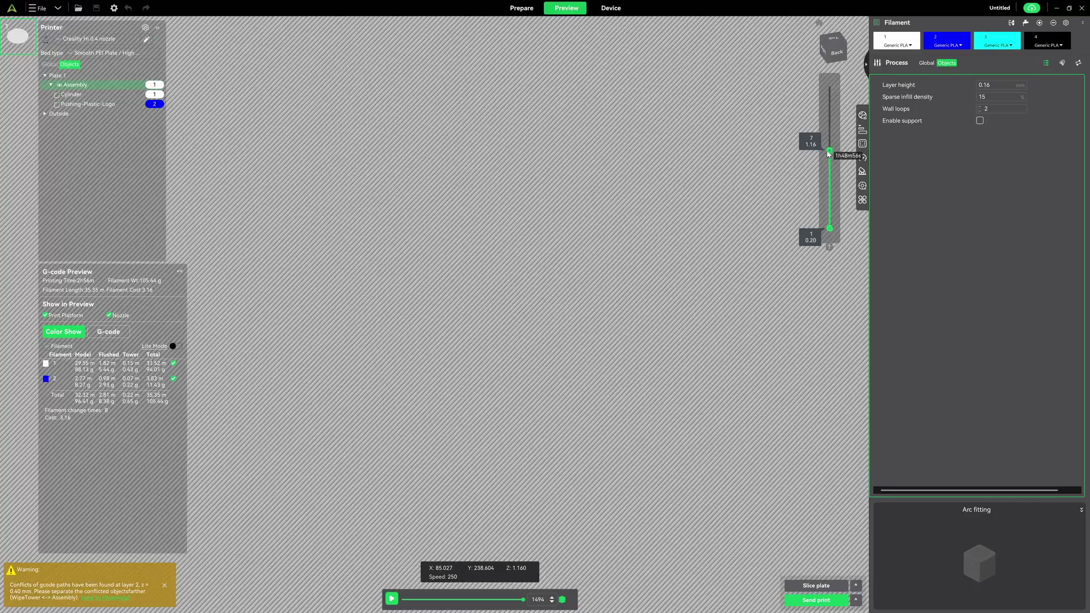
pyautogui.scroll(-5, 685, 369)
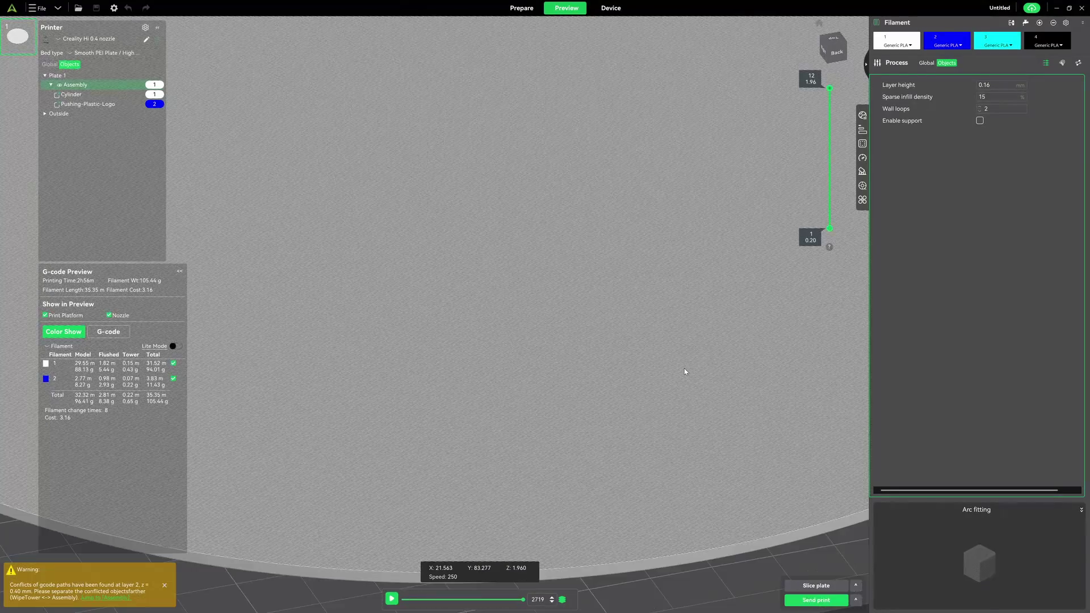
pyautogui.moveTo(829, 93)
pyautogui.moveTo(830, 93)
pyautogui.mouseDown()
pyautogui.moveTo(829, 202)
pyautogui.moveTo(829, 88)
pyautogui.mouseUp()
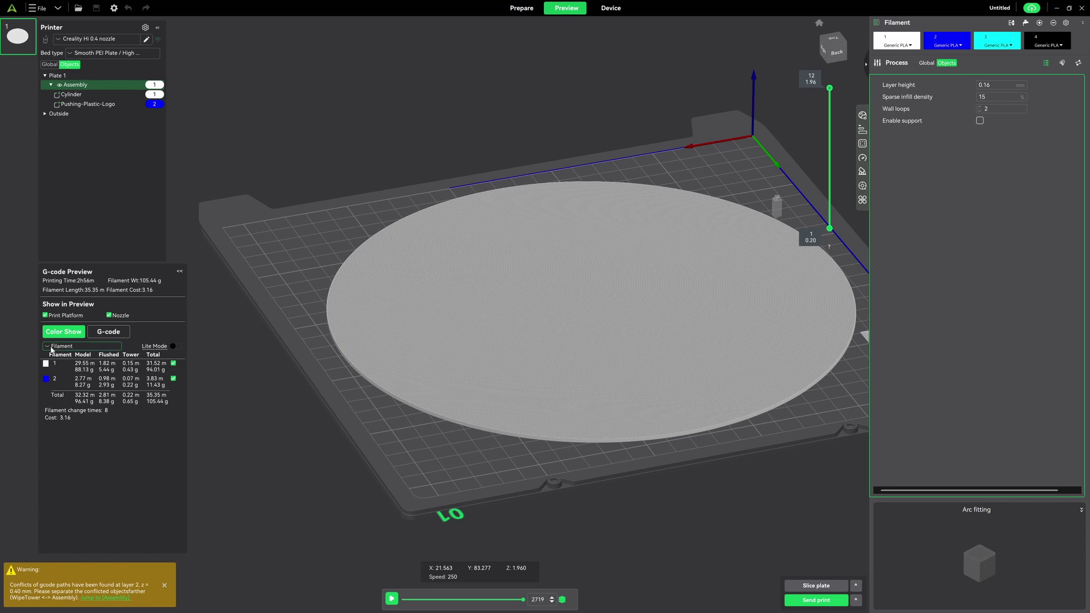
pyautogui.click(54, 347)
# Check layer 11 infill by line type, then recolour the preview by filament (94.01 g white, 11.43 g blue)
pyautogui.click(59, 357)
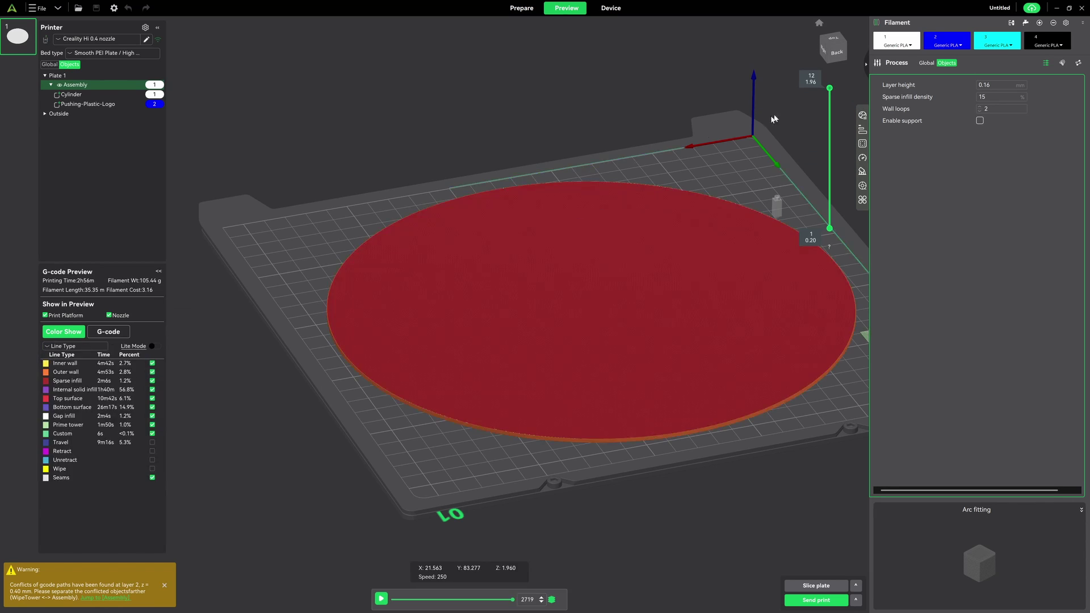
pyautogui.moveTo(830, 90); pyautogui.dragTo(287, 433)
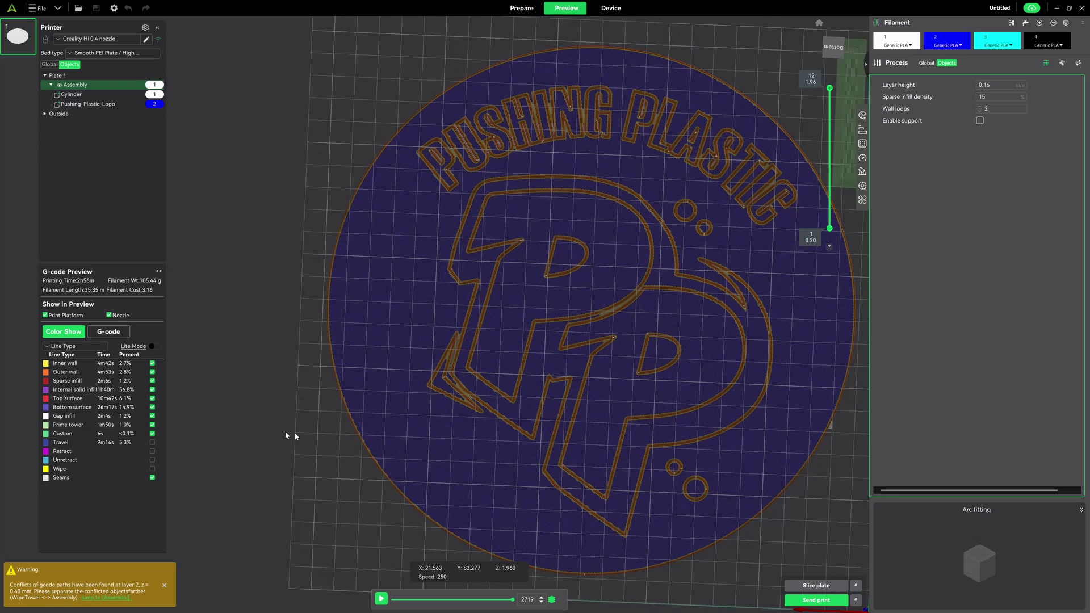
pyautogui.click(50, 348)
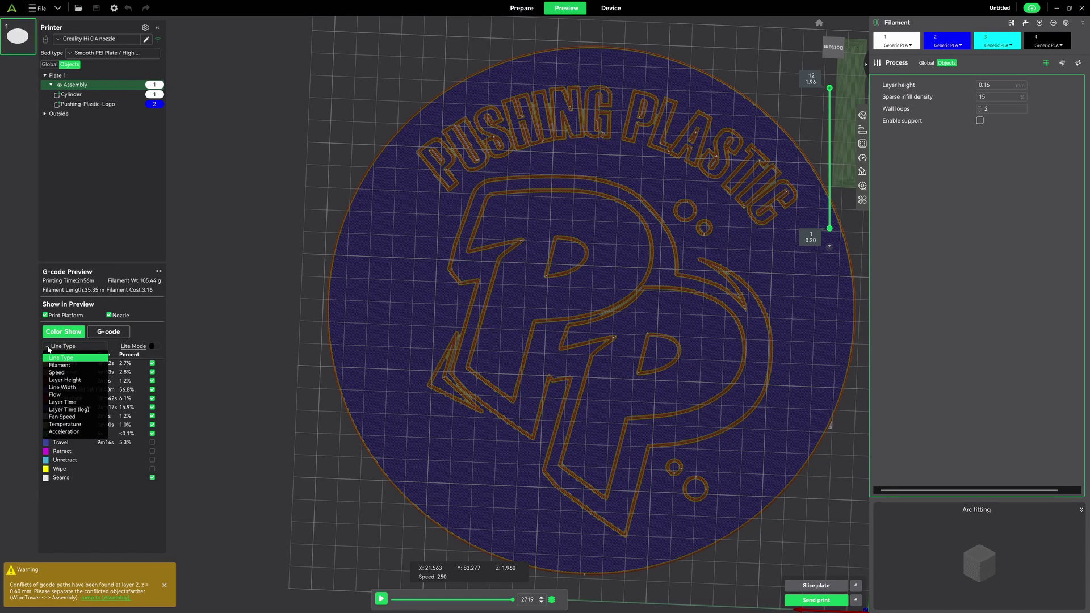
pyautogui.click(67, 368)
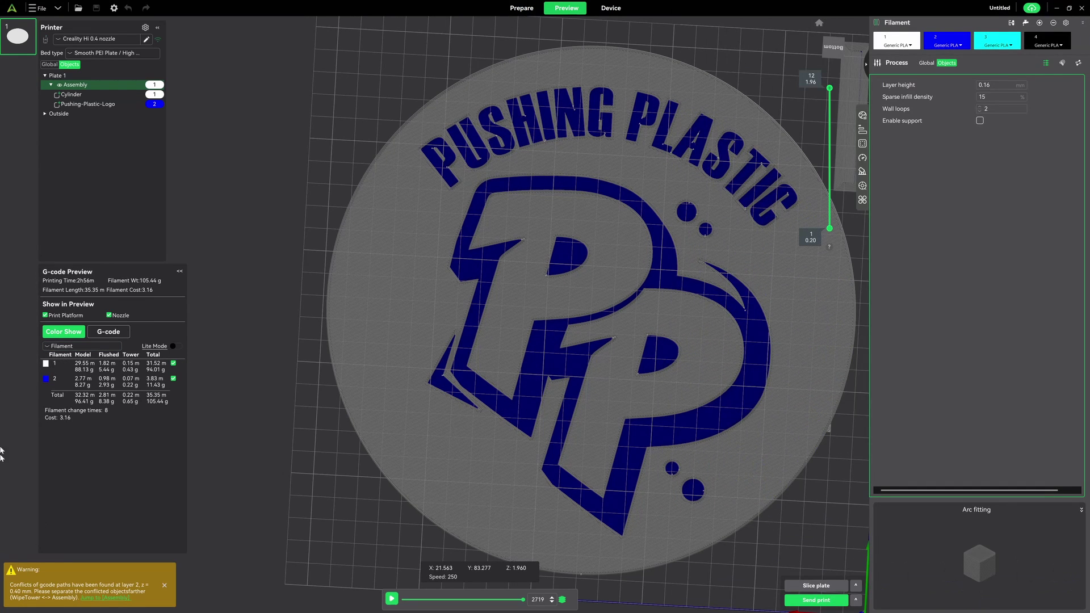
pyautogui.moveTo(308, 277); pyautogui.dragTo(288, 318)
pyautogui.scroll(3, 287, 324)
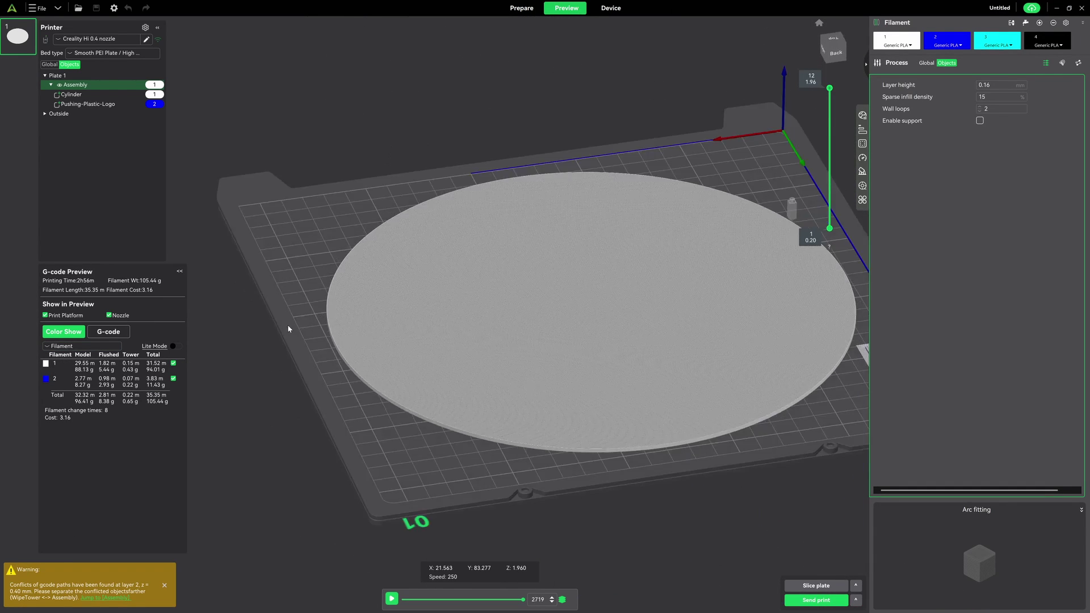